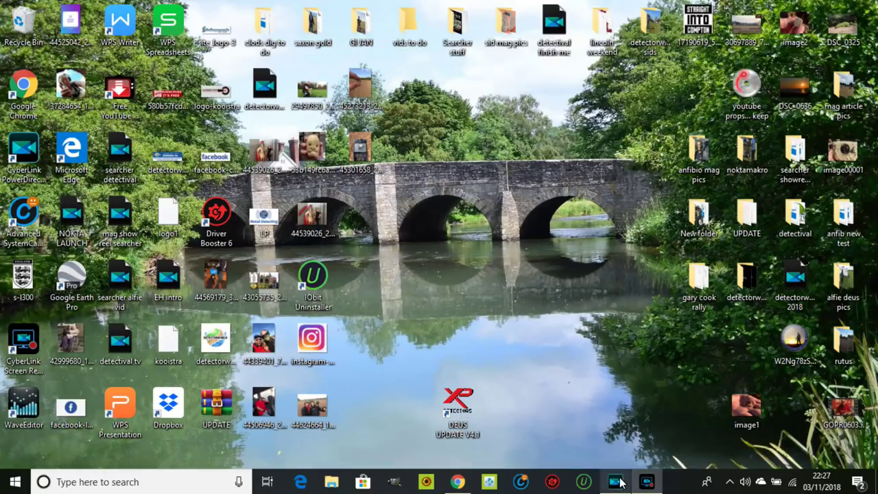
- Switch to Chrome and bring up the LIDAR map of England and Wales
{"action": "mouse_move", "coordinate": [614, 478]}
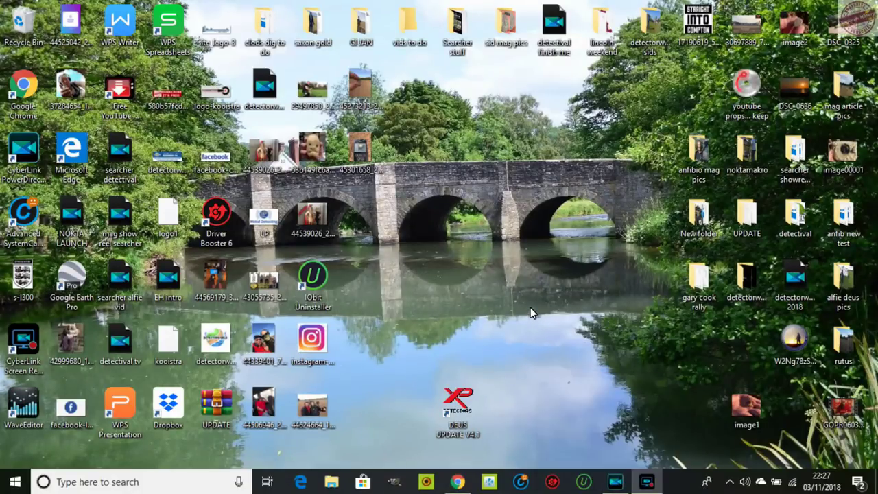
{"action": "left_click", "coordinate": [457, 481]}
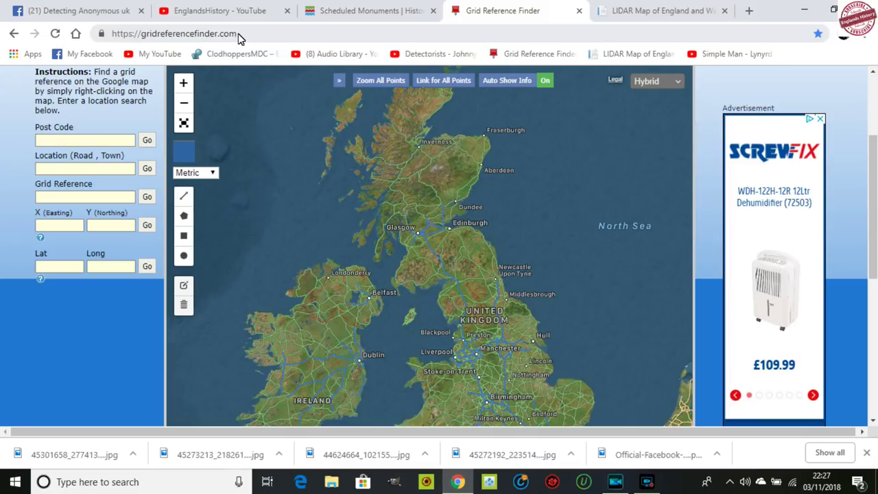
{"action": "left_click", "coordinate": [623, 12]}
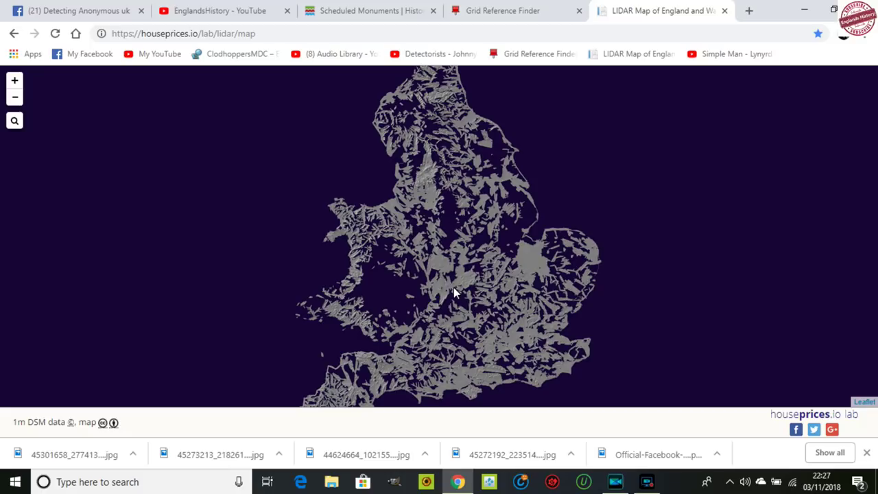
- Examine the LIDAR coverage over central England at closer range and return to the whole-country view
{"action": "double_click", "coordinate": [445, 268]}
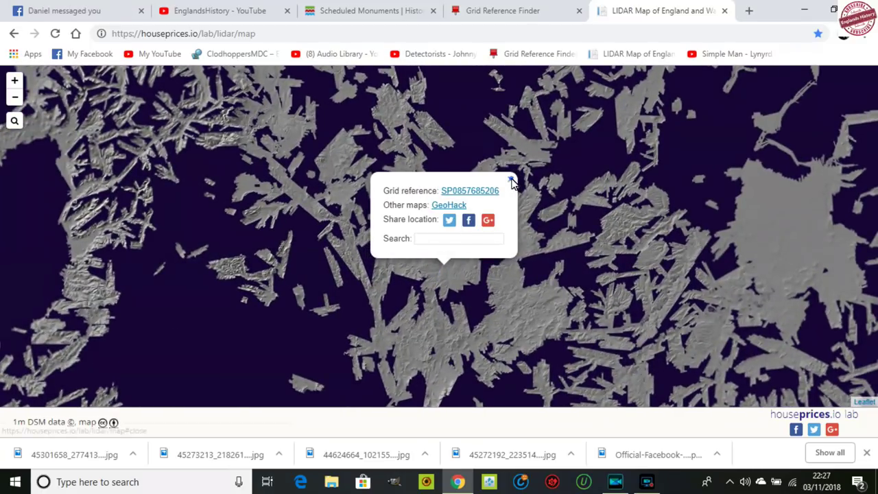
{"action": "left_click", "coordinate": [510, 179]}
{"action": "double_click", "coordinate": [444, 269]}
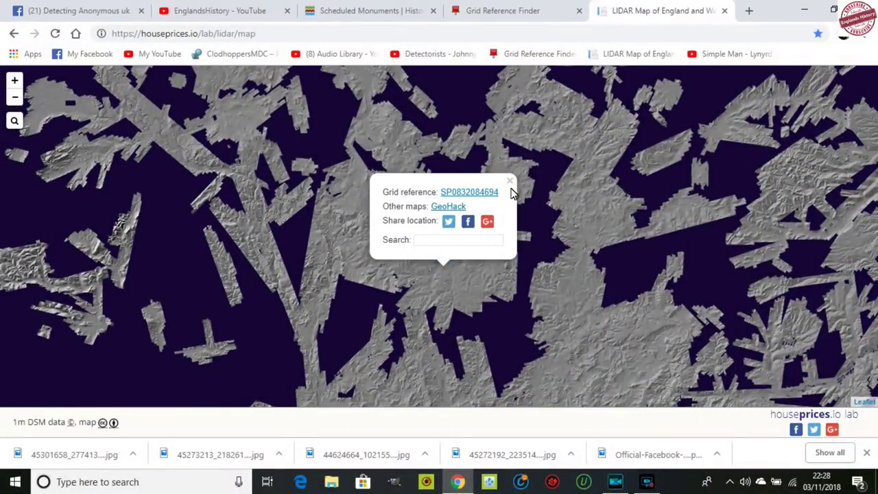
{"action": "left_click", "coordinate": [511, 181]}
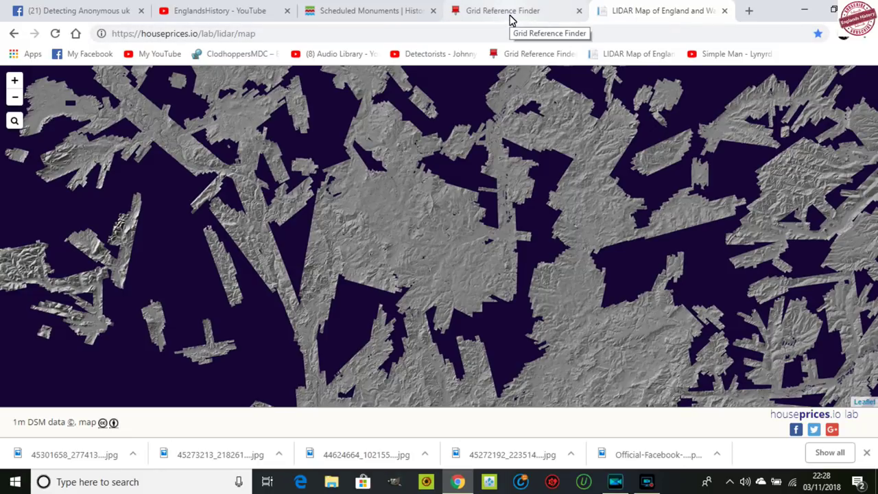
{"action": "left_click", "coordinate": [16, 100]}
{"action": "left_click", "coordinate": [15, 100]}
{"action": "left_click", "coordinate": [15, 100]}
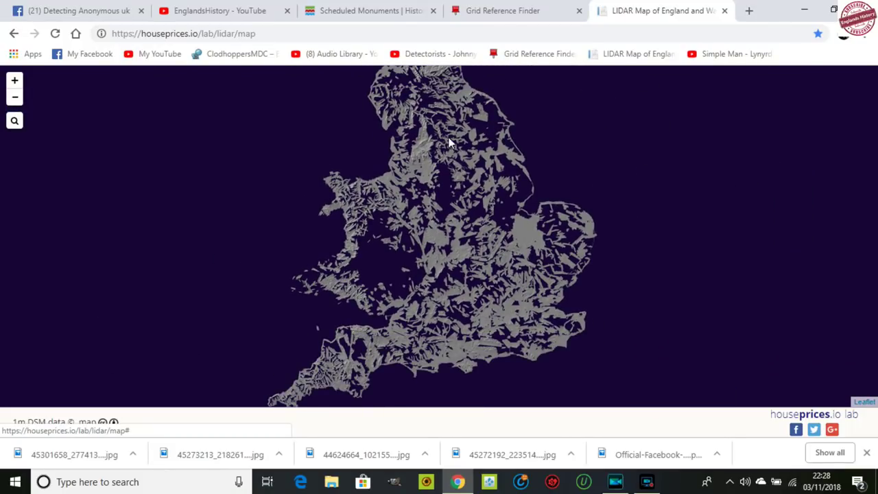
- Search for the location "stonehenge" in Grid Reference Finder
{"action": "left_click", "coordinate": [502, 14]}
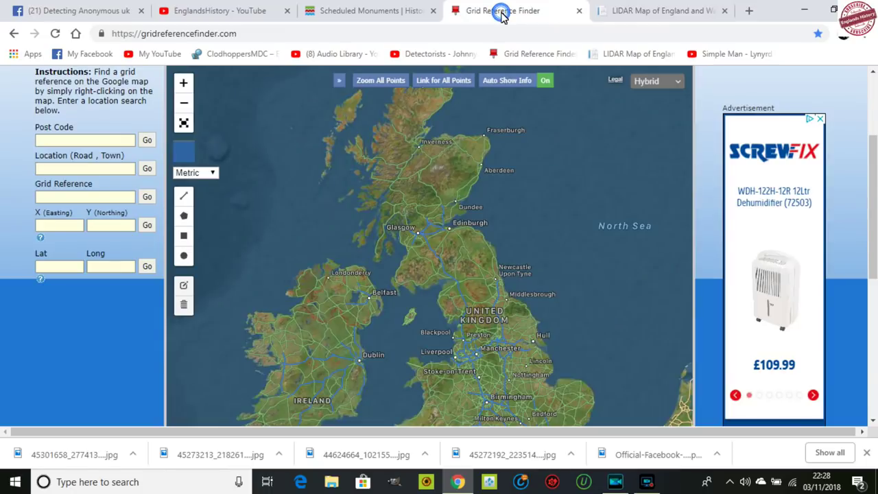
{"action": "left_click", "coordinate": [67, 169]}
{"action": "type", "text": "s"}
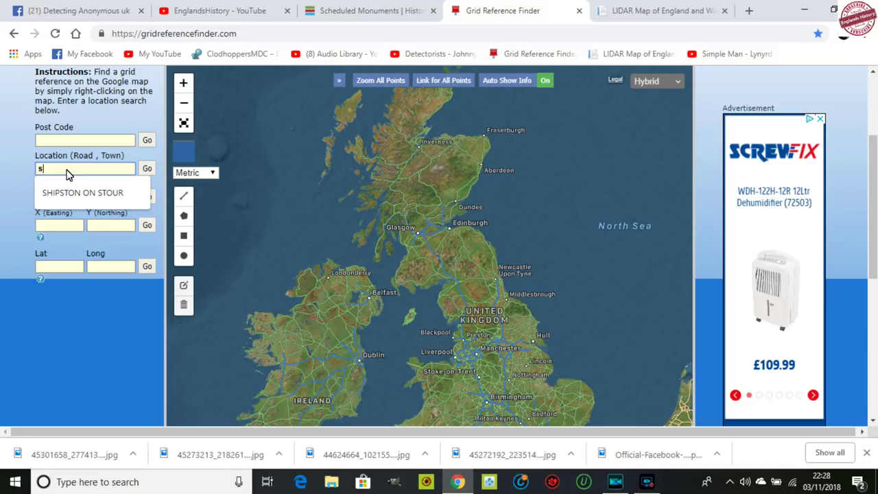
{"action": "type", "text": "ton"}
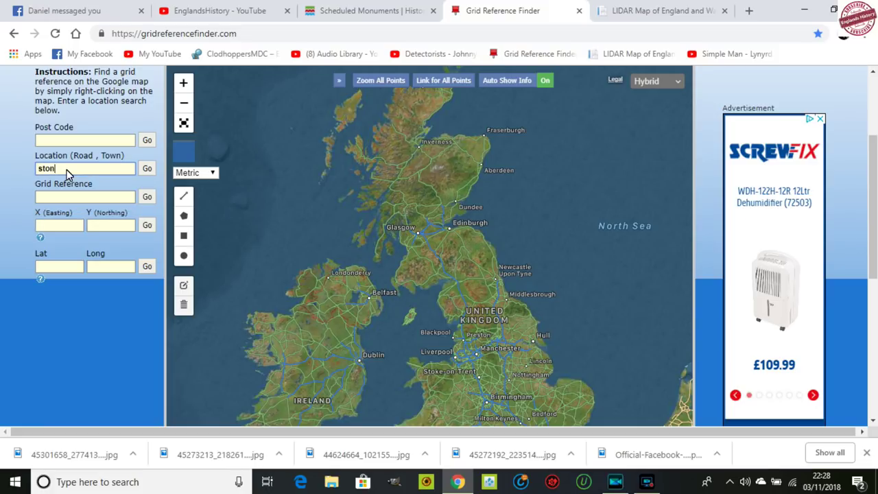
{"action": "type", "text": "ehenge"}
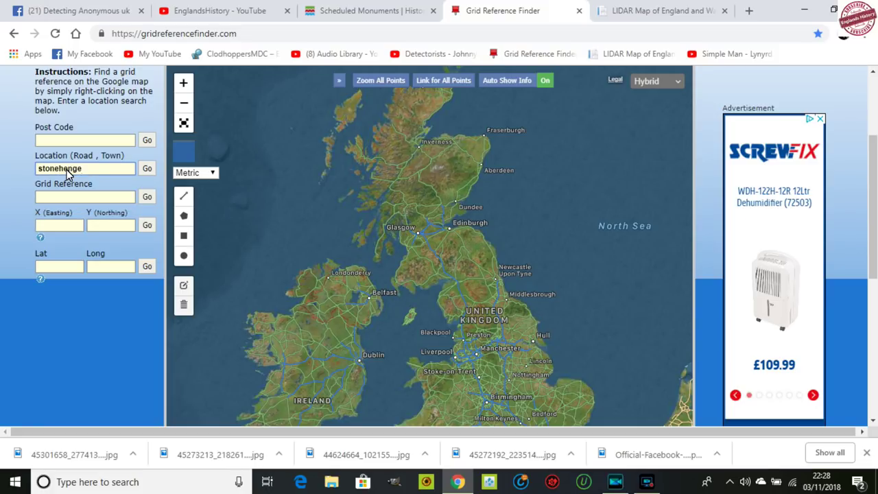
{"action": "key", "text": "Return"}
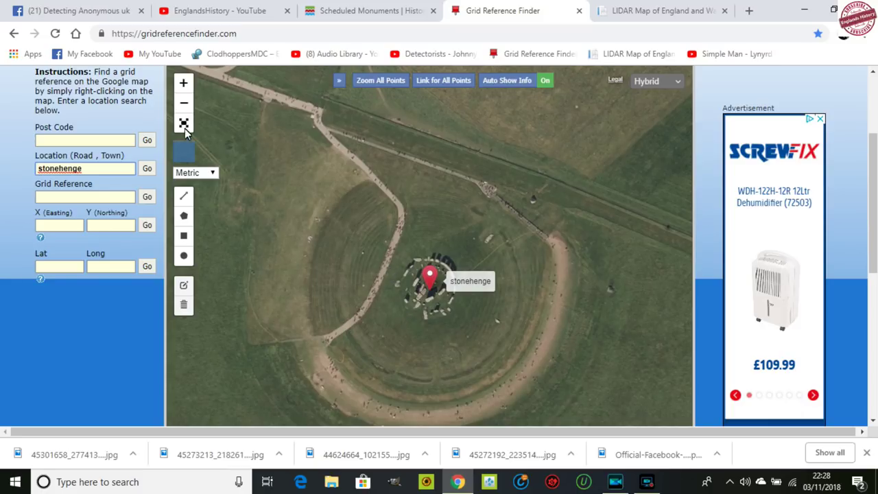
- Place a point just west of the Stonehenge marker and copy its full grid reference
{"action": "left_click", "coordinate": [183, 105]}
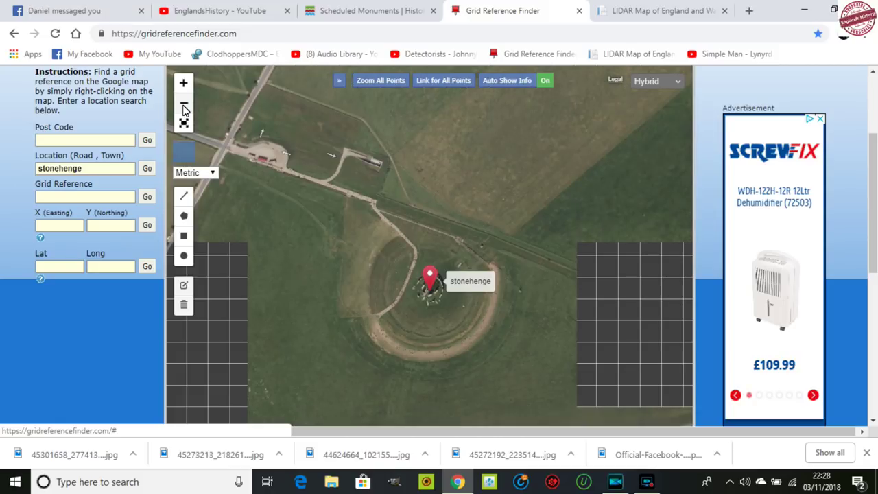
{"action": "right_click", "coordinate": [387, 275]}
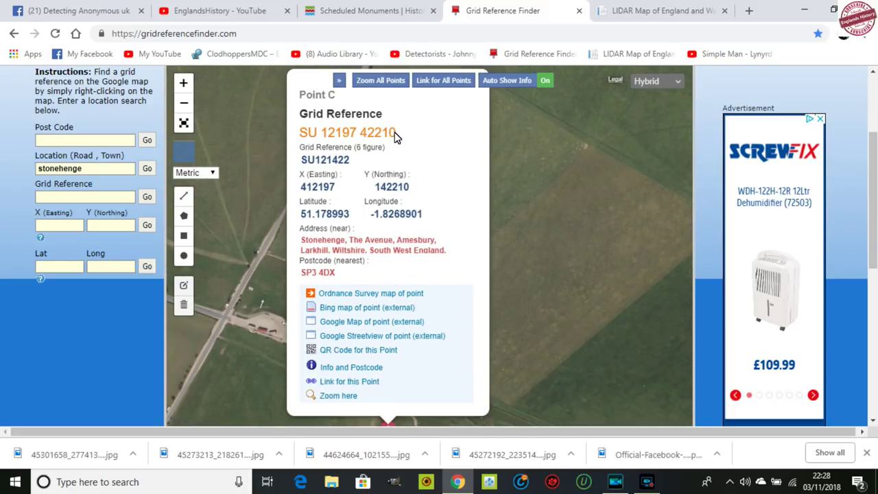
{"action": "left_click_drag", "start_coordinate": [396, 137], "coordinate": [304, 137]}
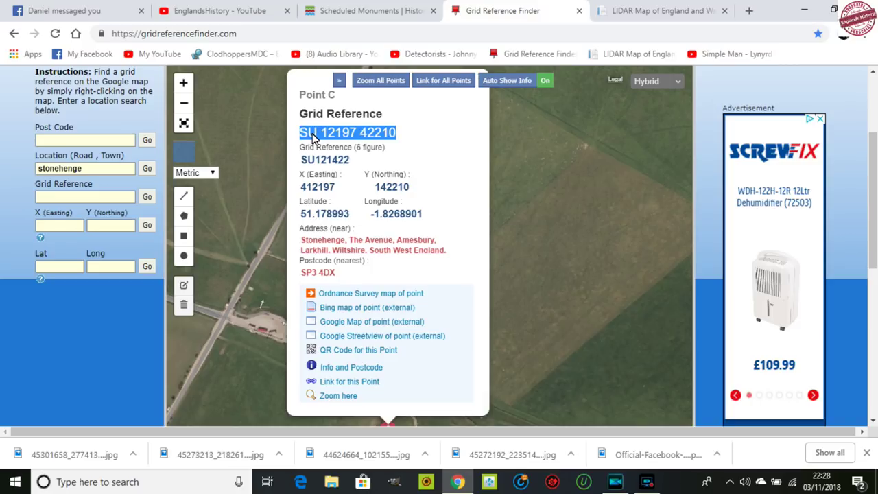
{"action": "right_click", "coordinate": [312, 137]}
{"action": "left_click", "coordinate": [333, 144]}
{"action": "left_click", "coordinate": [622, 12]}
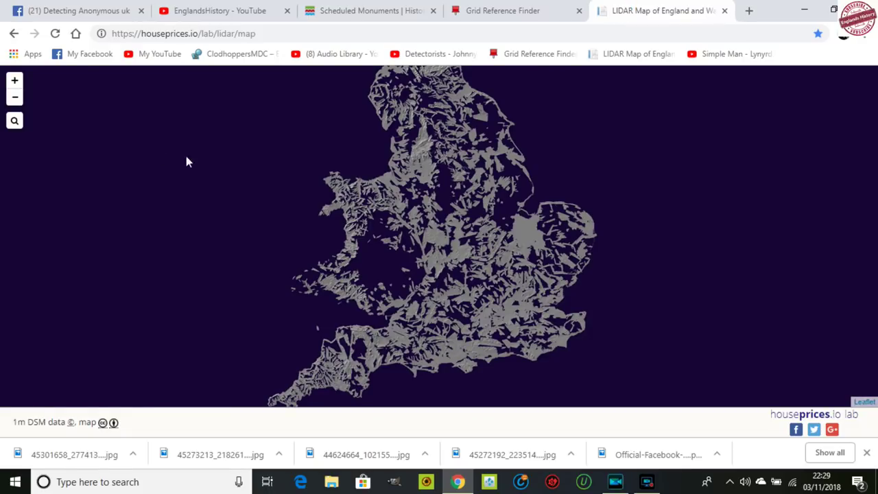
{"action": "left_click", "coordinate": [15, 122]}
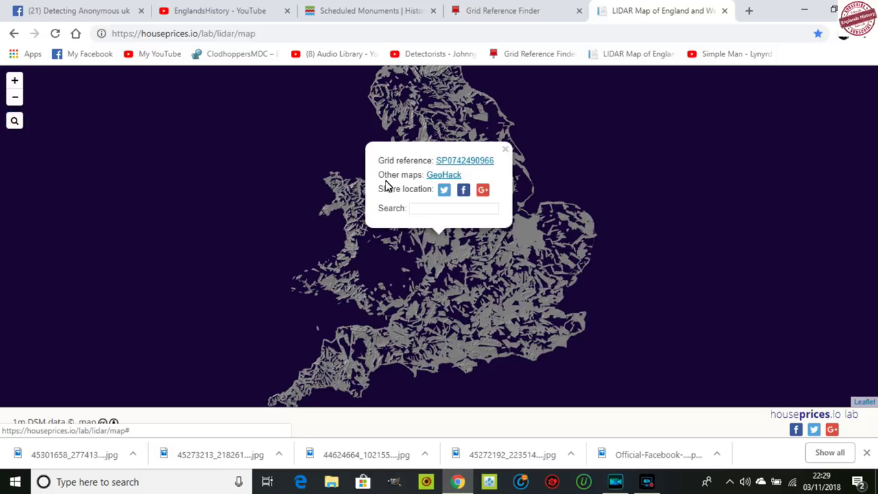
{"action": "left_click", "coordinate": [420, 209]}
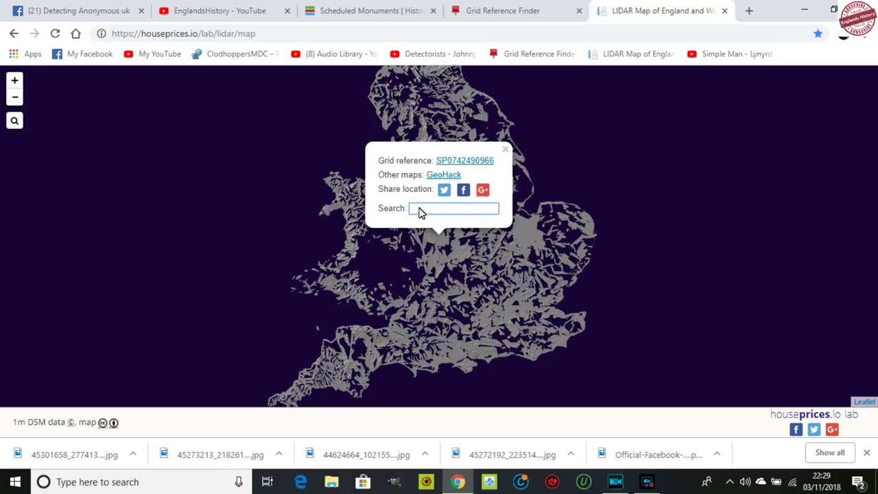
{"action": "right_click", "coordinate": [416, 213]}
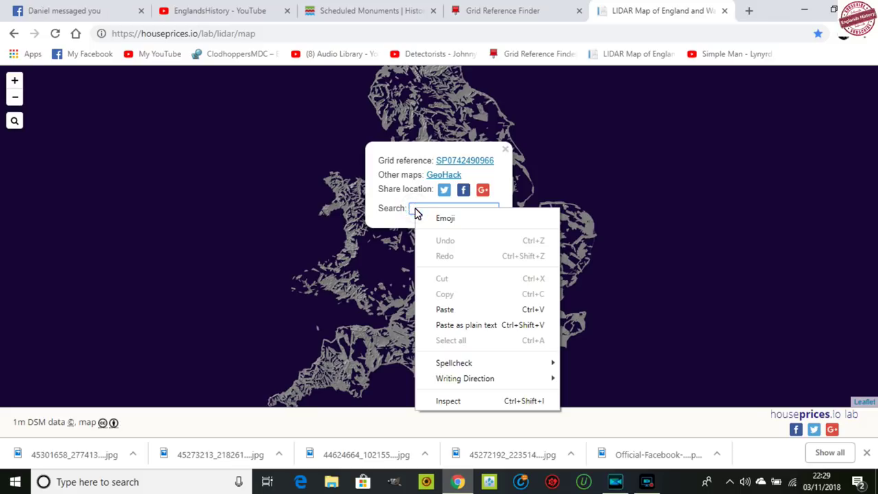
{"action": "left_click", "coordinate": [446, 310]}
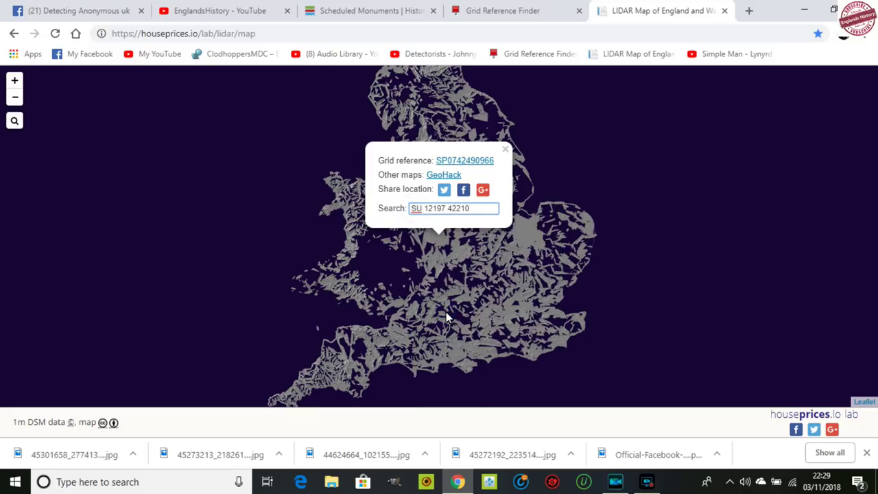
{"action": "key", "text": "Return"}
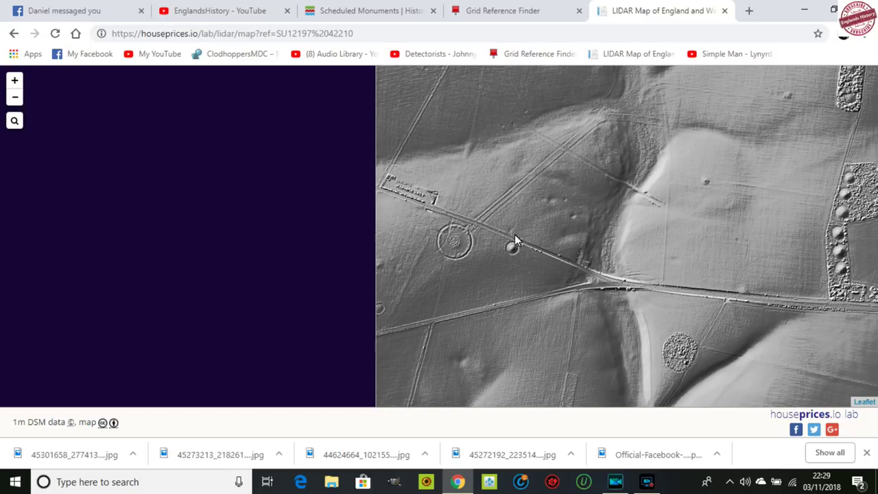
- Compare the LIDAR coverage around the searched location with the aerial view of Stonehenge in Grid Reference Finder
{"action": "left_click", "coordinate": [15, 100]}
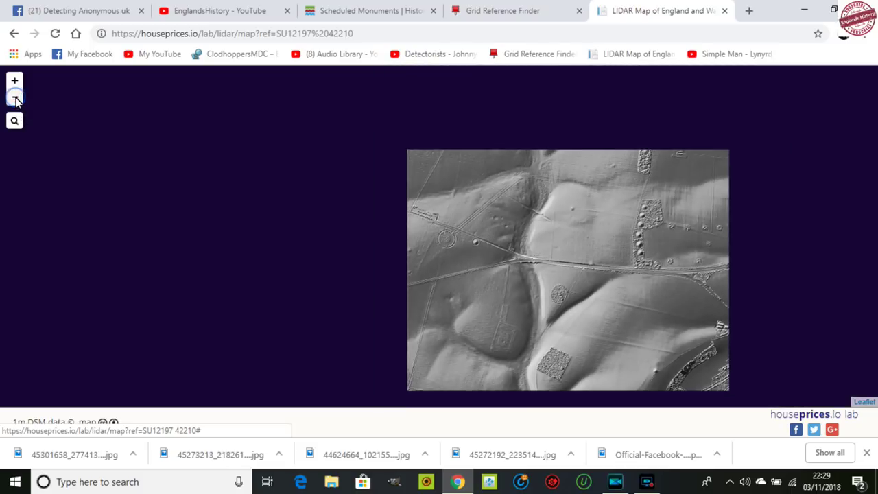
{"action": "left_click", "coordinate": [15, 100]}
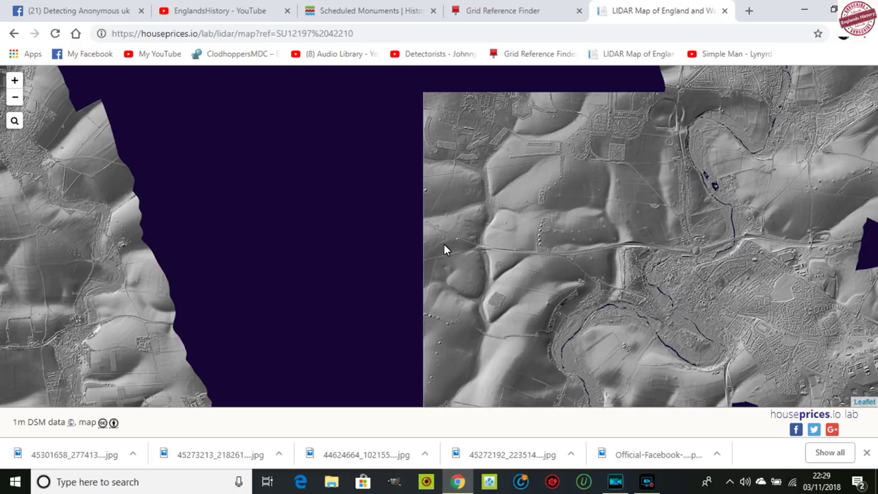
{"action": "left_click", "coordinate": [499, 12]}
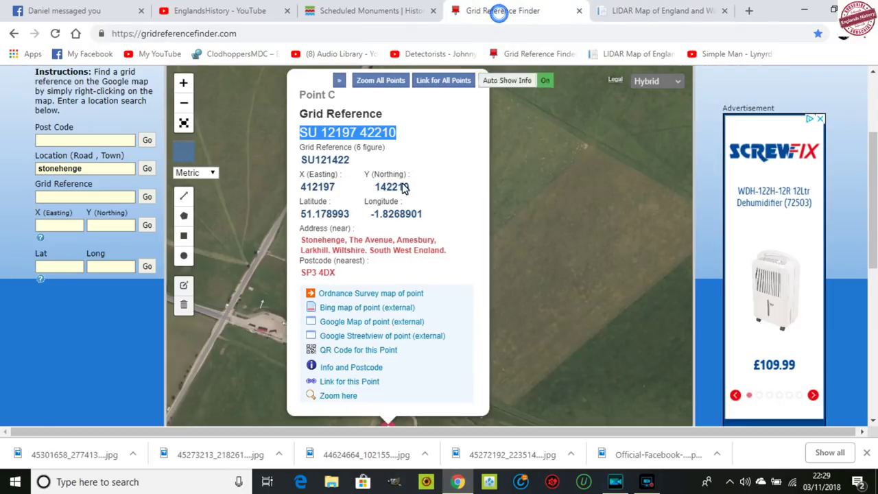
{"action": "left_click", "coordinate": [518, 140]}
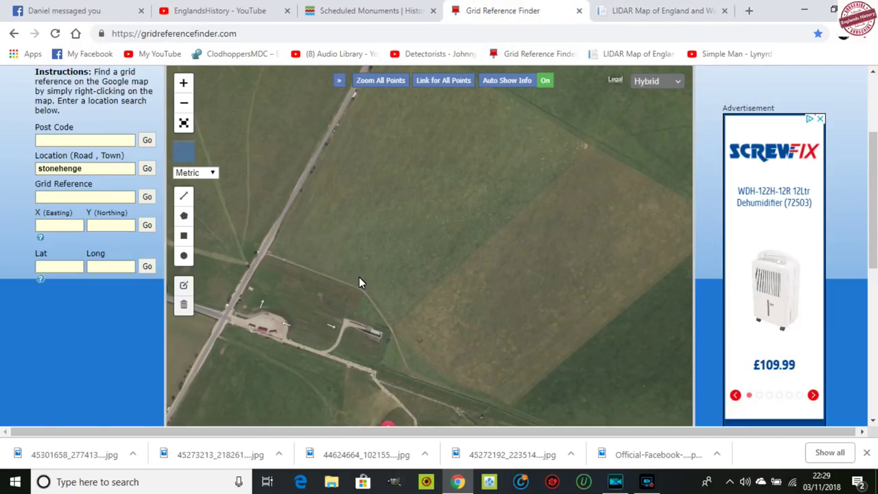
{"action": "left_click_drag", "start_coordinate": [383, 267], "coordinate": [373, 115]}
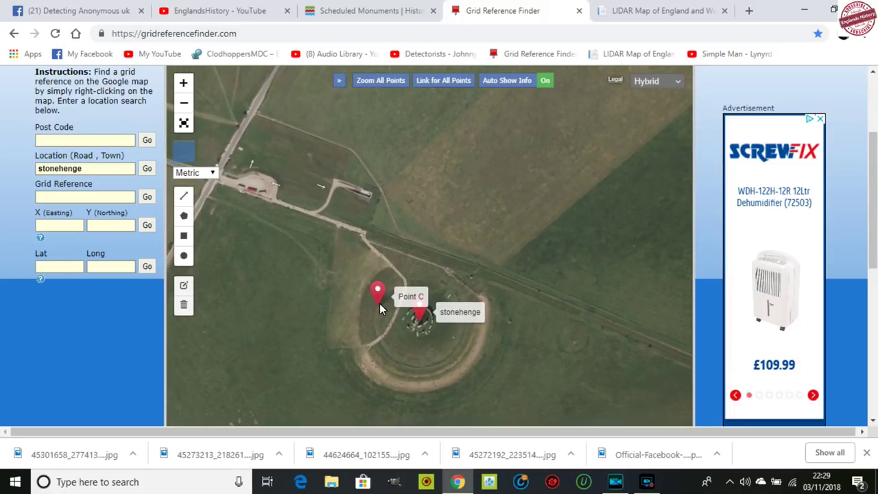
- Examine the Stonehenge circle, the nearby mound and the avenue to the north-east close up on the LIDAR map
{"action": "left_click", "coordinate": [644, 11]}
{"action": "double_click", "coordinate": [447, 248]}
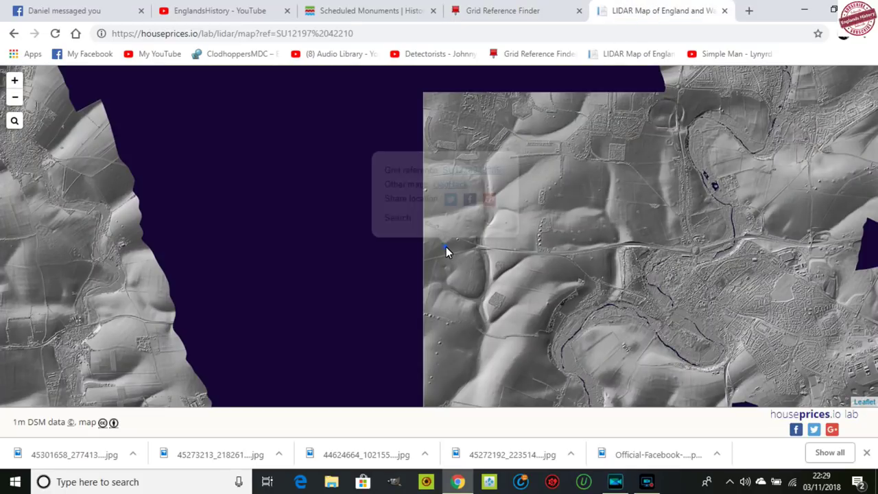
{"action": "double_click", "coordinate": [445, 247]}
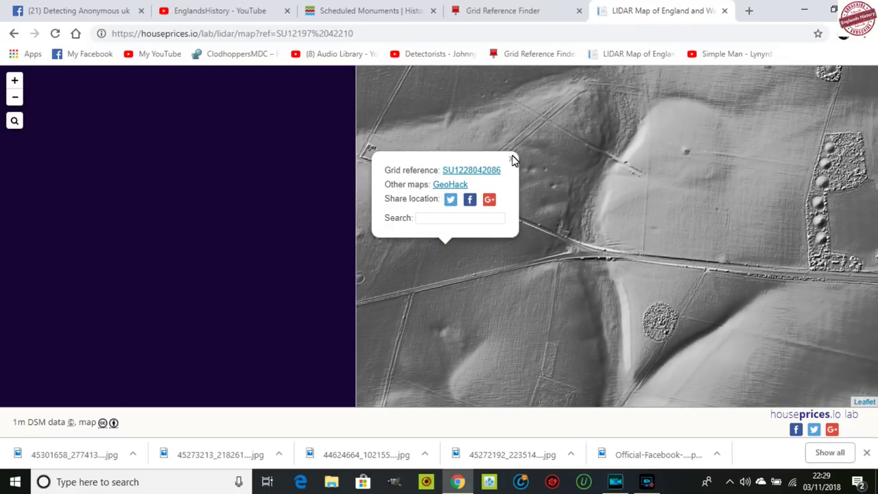
{"action": "left_click", "coordinate": [511, 159]}
{"action": "double_click", "coordinate": [429, 228]}
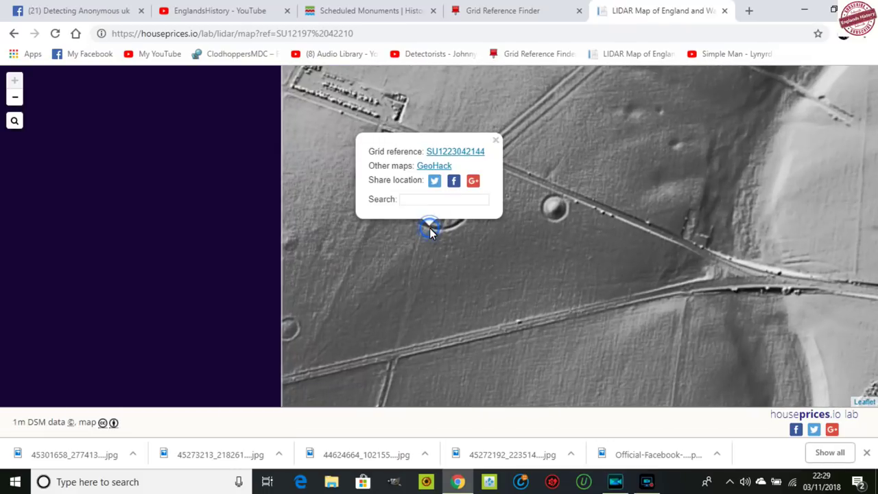
{"action": "left_click", "coordinate": [496, 143]}
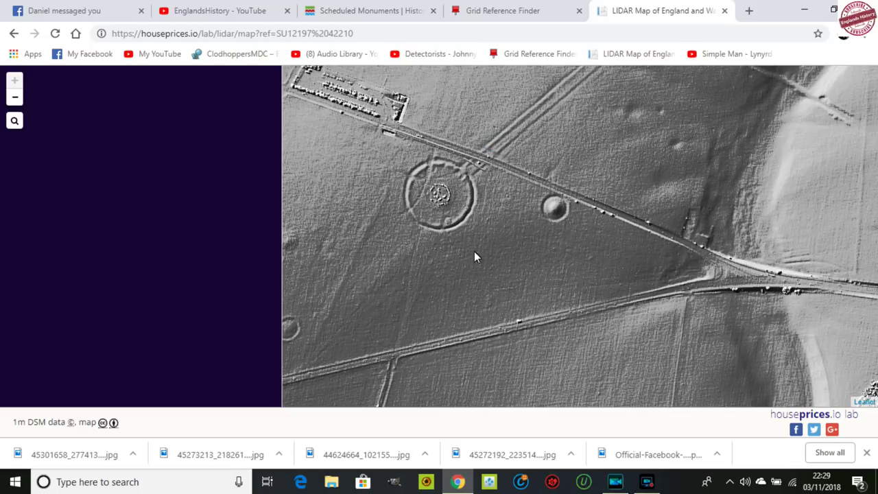
{"action": "left_click_drag", "start_coordinate": [548, 181], "coordinate": [478, 295]}
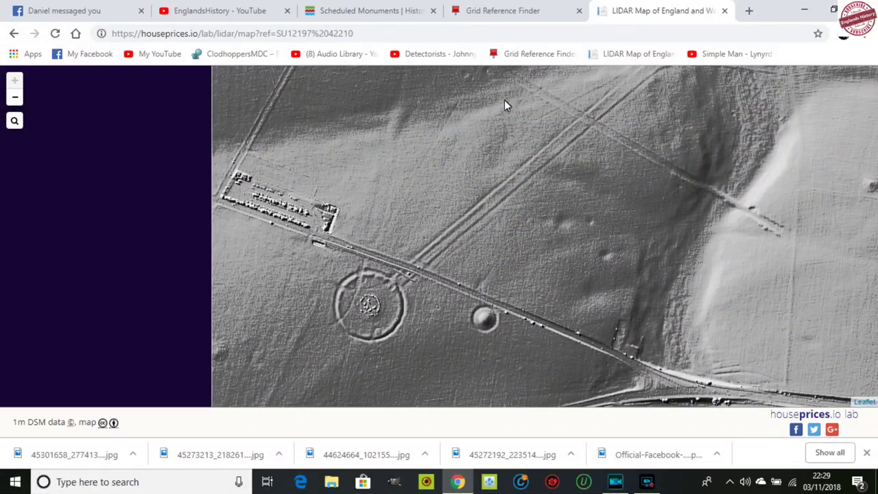
- Return to Grid Reference Finder, add another point just north of the Stonehenge marker and dismiss its details
{"action": "left_click", "coordinate": [496, 12]}
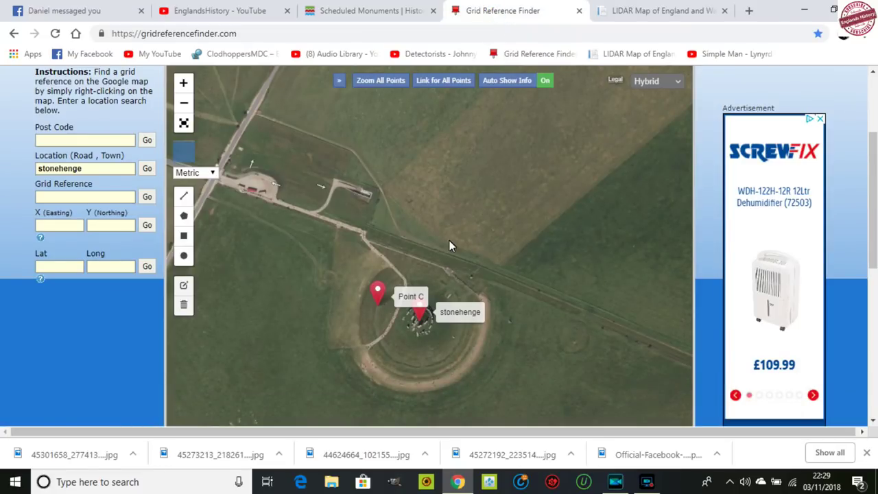
{"action": "left_click", "coordinate": [183, 103]}
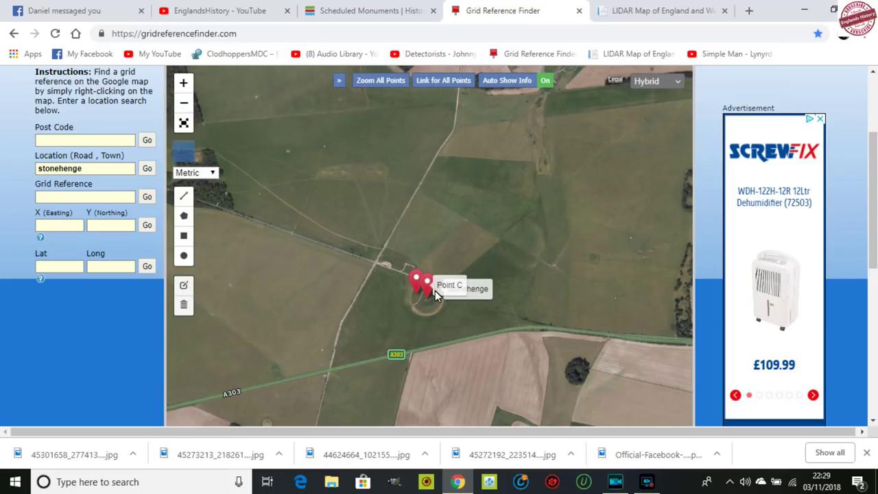
{"action": "left_click", "coordinate": [427, 284]}
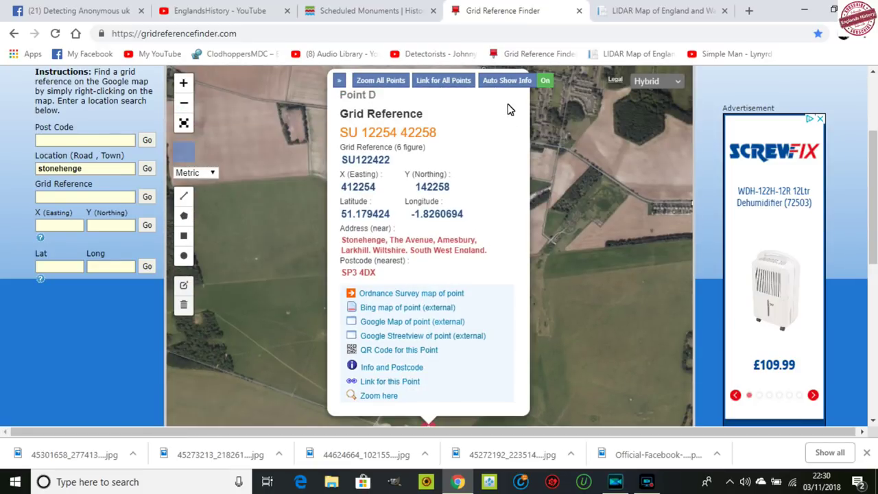
{"action": "left_click", "coordinate": [572, 267]}
{"action": "left_click_drag", "start_coordinate": [533, 317], "coordinate": [537, 108]}
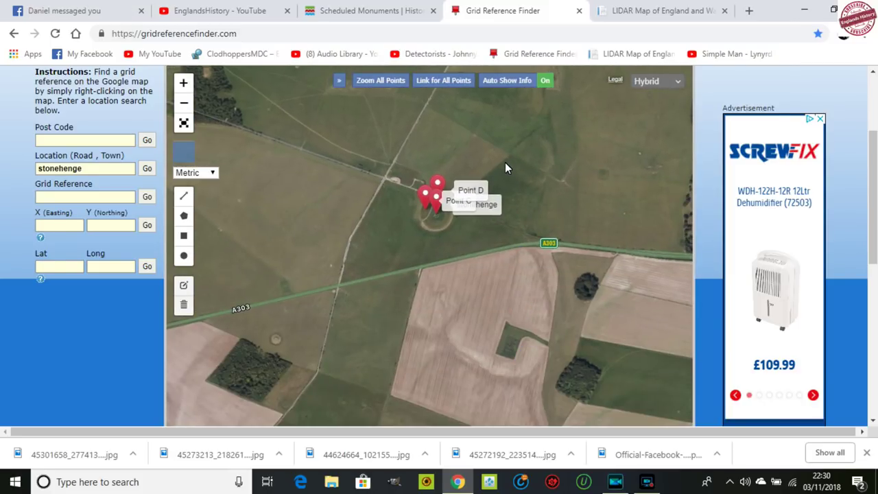
- Compare the aerial view around Stonehenge with the LIDAR map and trace the avenue north-east to where it bends
{"action": "scroll", "coordinate": [321, 136], "scroll_direction": "up", "scroll_amount": 2}
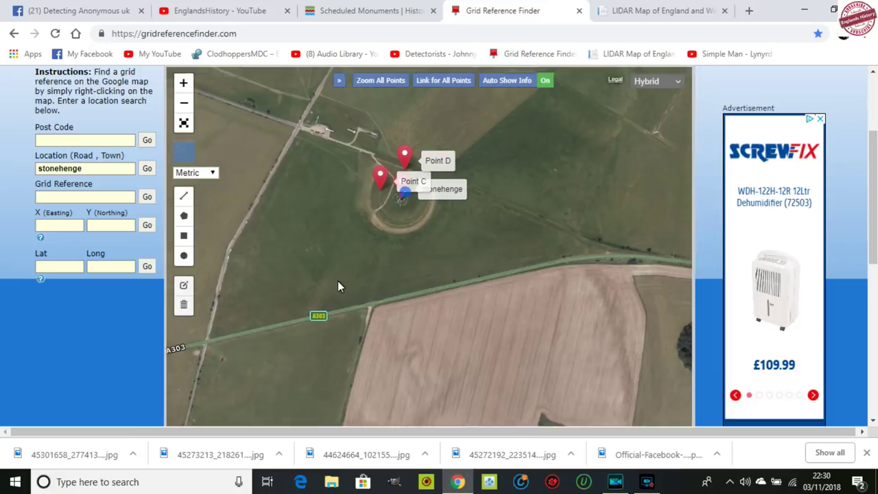
{"action": "left_click_drag", "start_coordinate": [338, 280], "coordinate": [295, 326]}
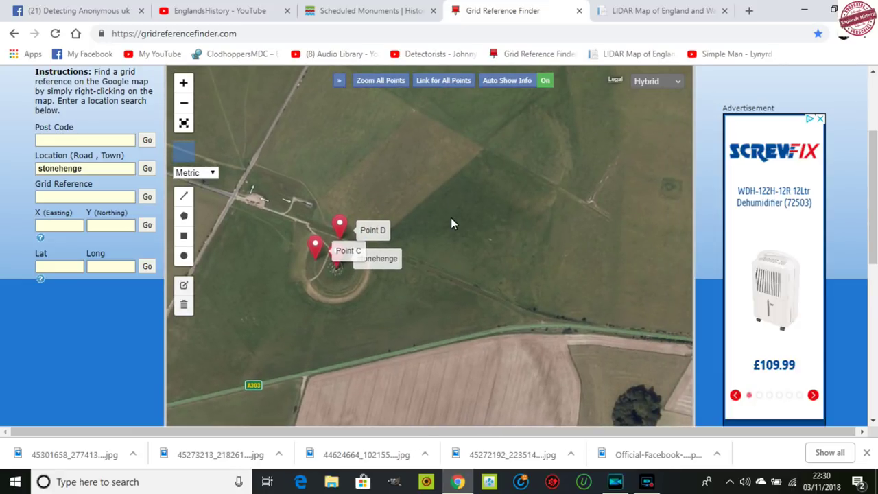
{"action": "left_click", "coordinate": [629, 10]}
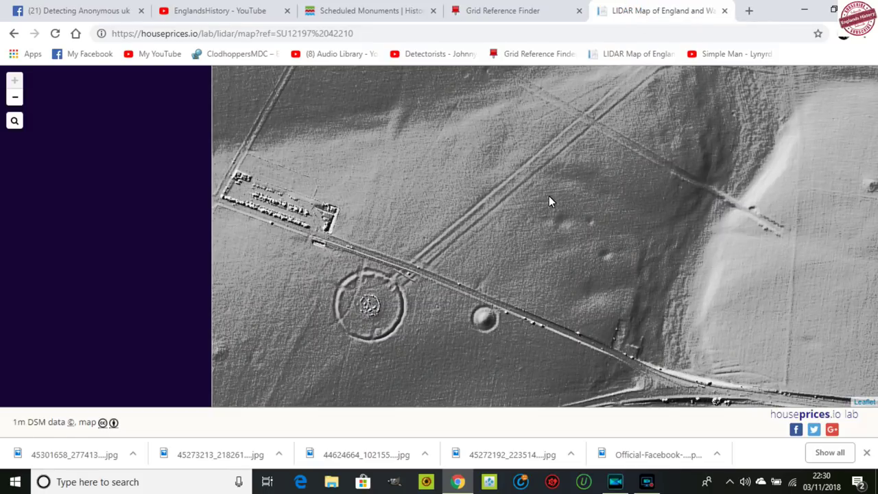
{"action": "left_click_drag", "start_coordinate": [543, 199], "coordinate": [463, 266]}
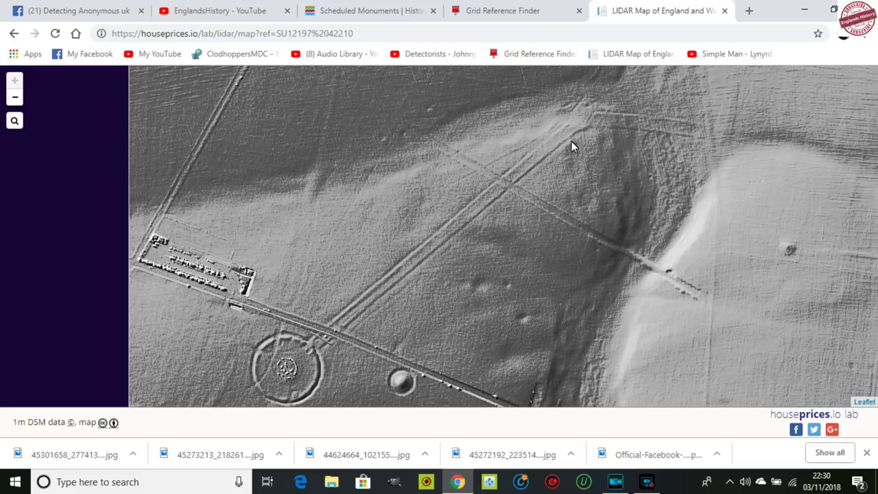
{"action": "left_click_drag", "start_coordinate": [573, 142], "coordinate": [424, 294]}
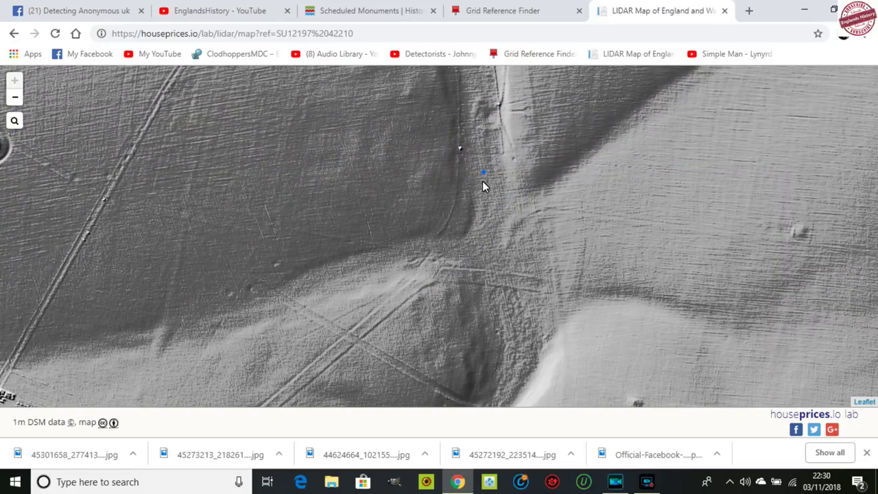
{"action": "left_click_drag", "start_coordinate": [484, 186], "coordinate": [473, 229]}
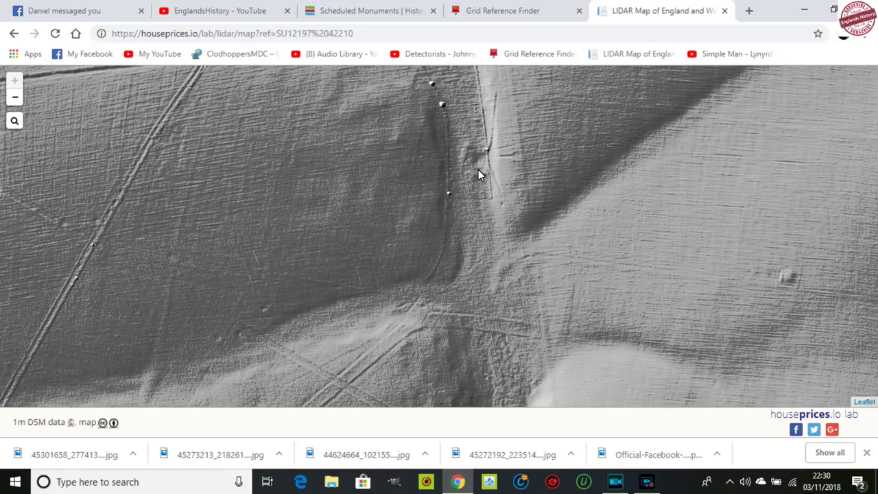
- Examine the row of mounds east of the avenue and the fields and tracks north of it on the LIDAR map
{"action": "left_click_drag", "start_coordinate": [710, 277], "coordinate": [523, 264]}
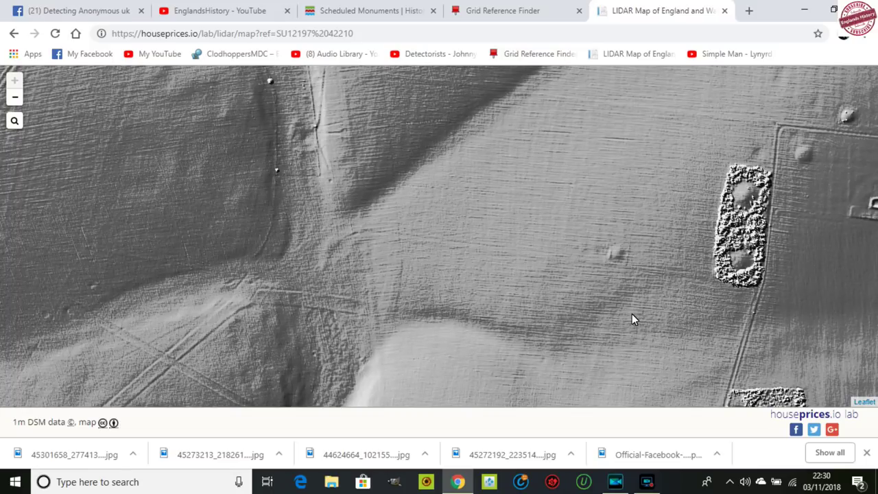
{"action": "left_click_drag", "start_coordinate": [632, 314], "coordinate": [559, 155]}
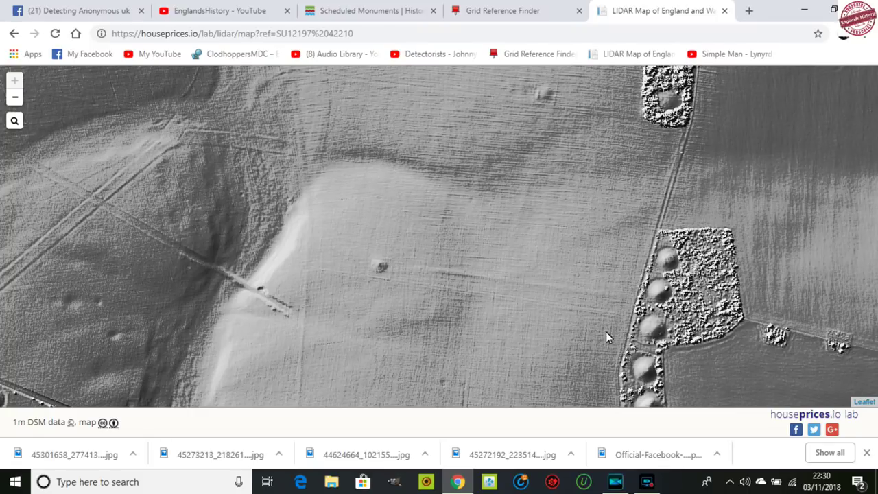
{"action": "left_click_drag", "start_coordinate": [606, 336], "coordinate": [498, 221]}
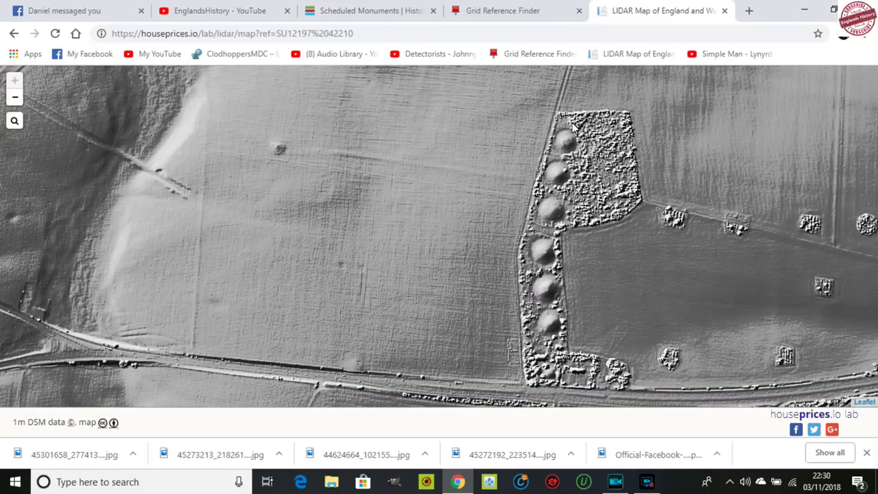
{"action": "left_click_drag", "start_coordinate": [315, 231], "coordinate": [197, 276]}
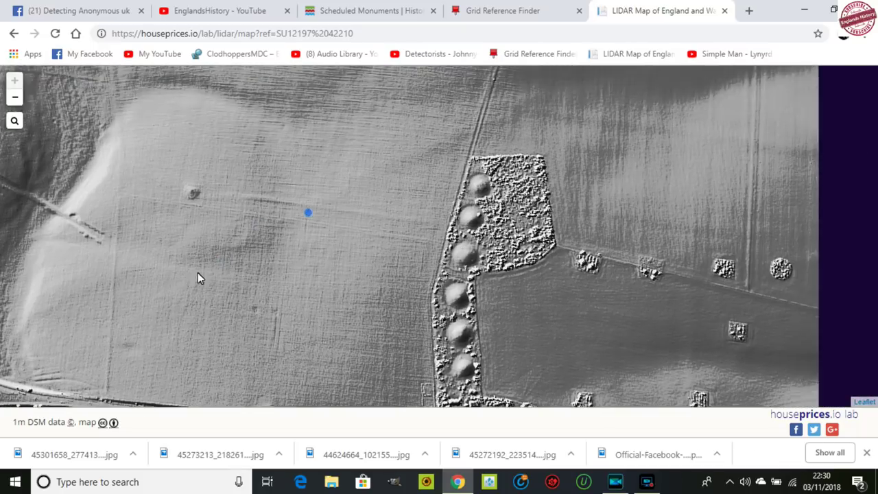
{"action": "left_click_drag", "start_coordinate": [381, 284], "coordinate": [349, 336]}
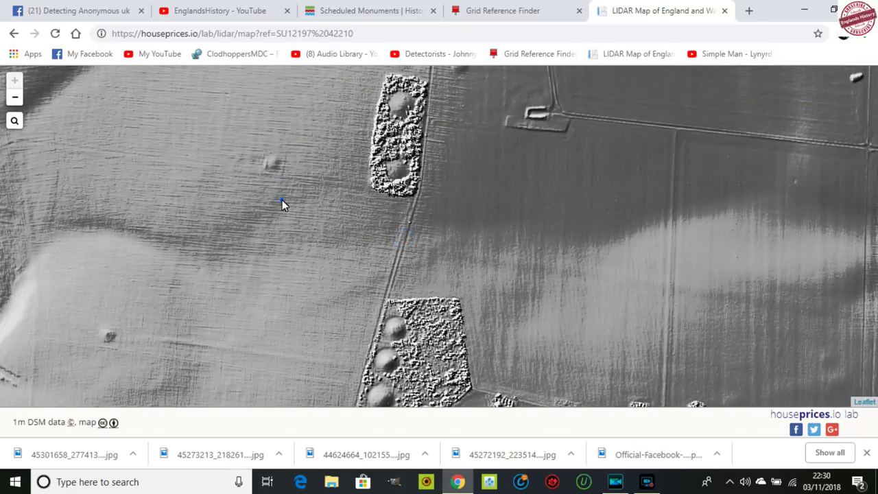
{"action": "left_click_drag", "start_coordinate": [282, 202], "coordinate": [325, 351]}
{"action": "left_click_drag", "start_coordinate": [489, 204], "coordinate": [398, 322]}
{"action": "left_click_drag", "start_coordinate": [439, 355], "coordinate": [647, 310]}
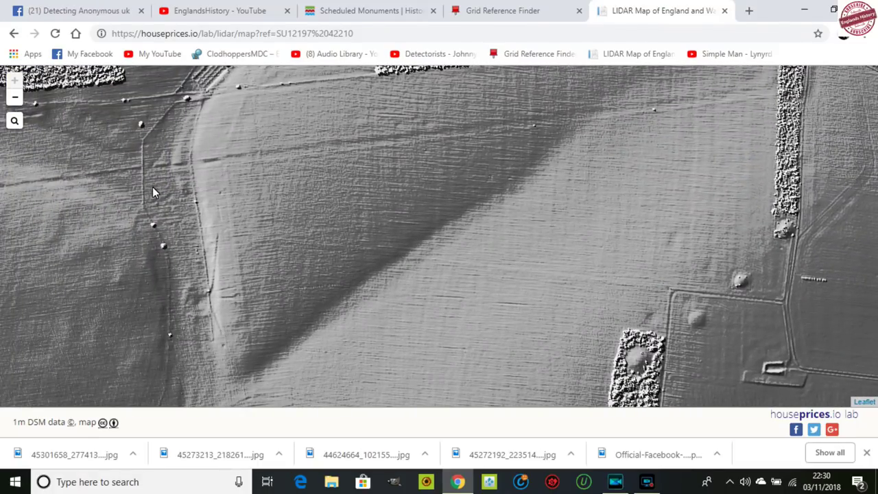
{"action": "left_click_drag", "start_coordinate": [79, 181], "coordinate": [213, 160]}
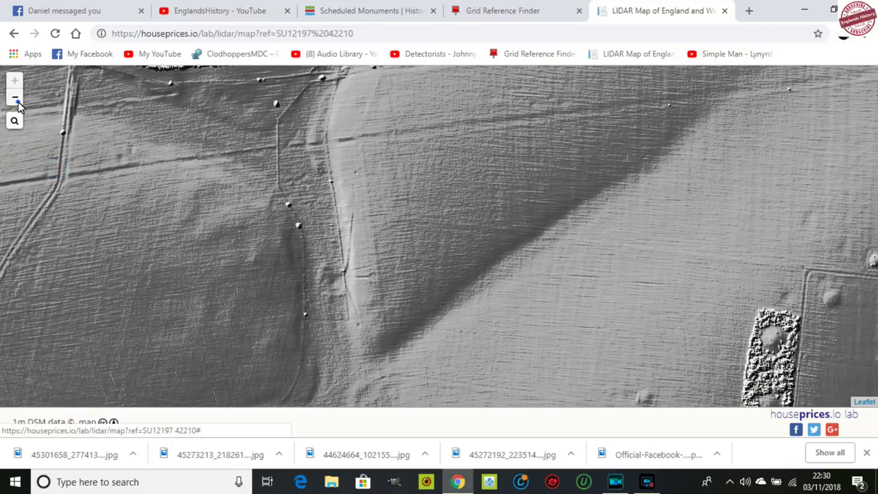
- Check the wider LIDAR coverage around Stonehenge and reload the LIDAR map at its full England and Wales view
{"action": "left_click", "coordinate": [15, 98]}
{"action": "left_click", "coordinate": [15, 98]}
{"action": "left_click", "coordinate": [15, 98]}
{"action": "left_click", "coordinate": [15, 98]}
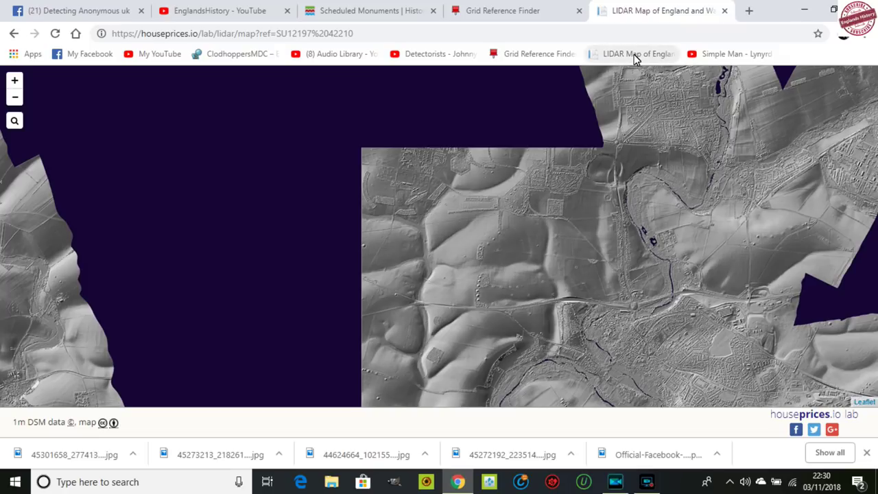
{"action": "left_click", "coordinate": [633, 55]}
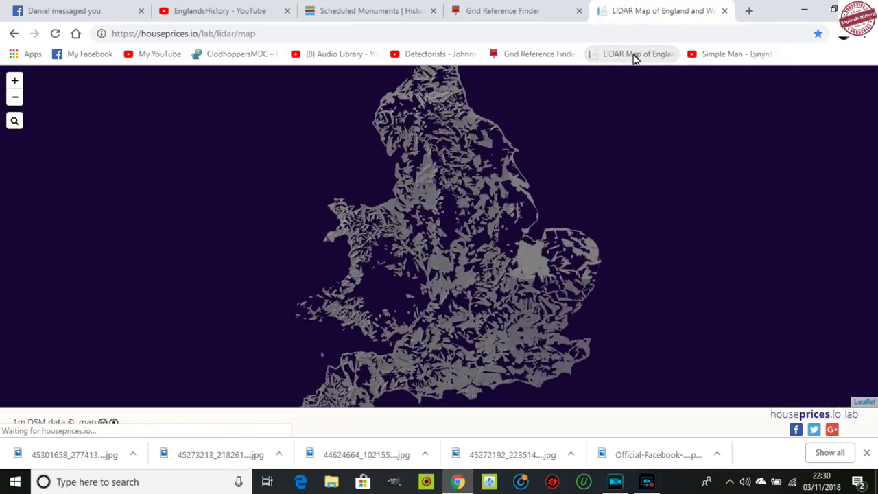
- Reload Grid Reference Finder to clear its points, check the LIDAR overview and return to the UK aerial map
{"action": "left_click", "coordinate": [485, 15]}
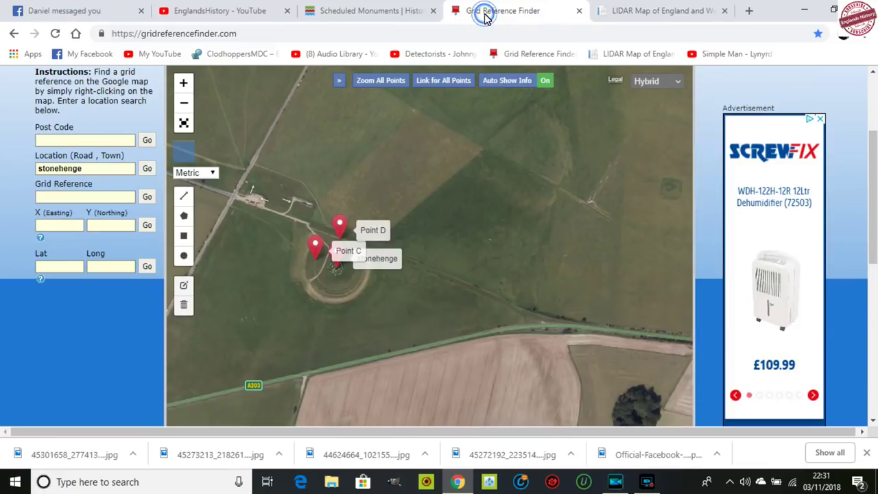
{"action": "left_click", "coordinate": [533, 55]}
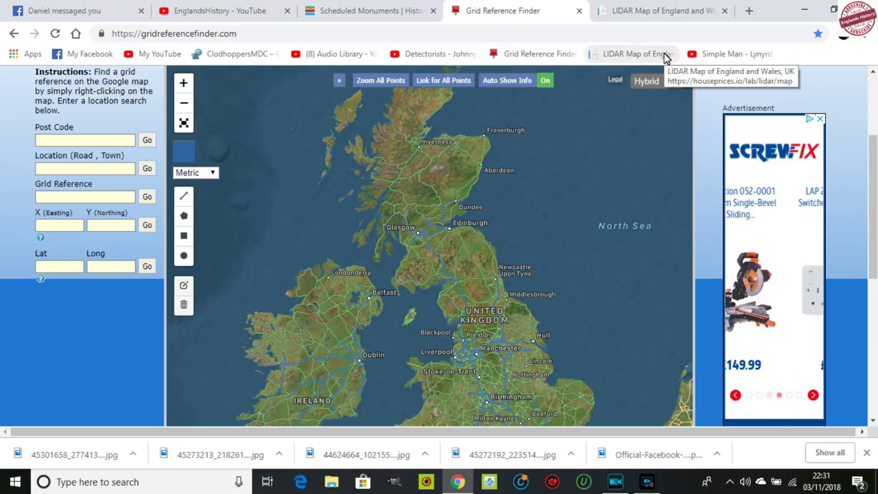
{"action": "left_click", "coordinate": [652, 13]}
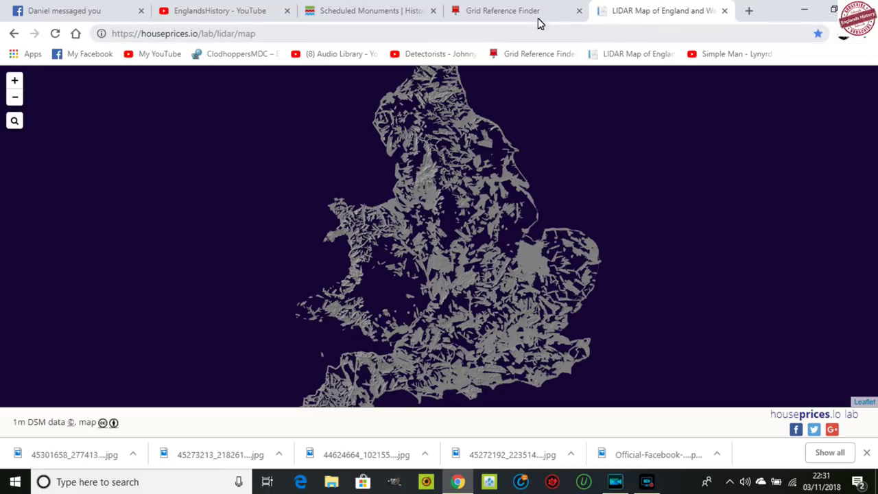
{"action": "left_click", "coordinate": [515, 15]}
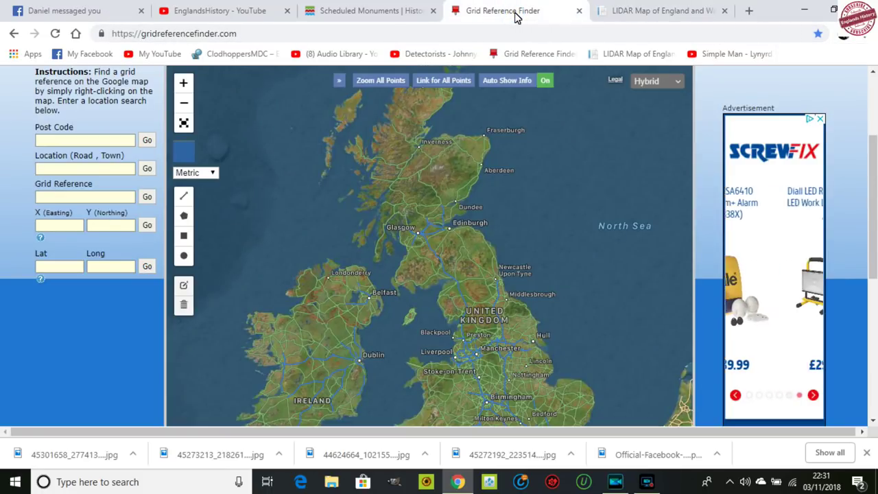
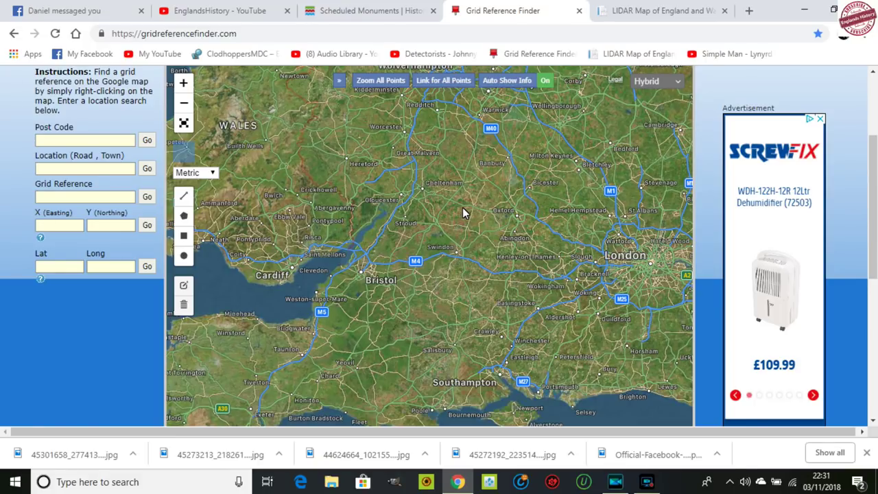
- Locate the farmland around Calmsden in Gloucestershire on the aerial map and add a point just north of the village
{"action": "double_click", "coordinate": [427, 212]}
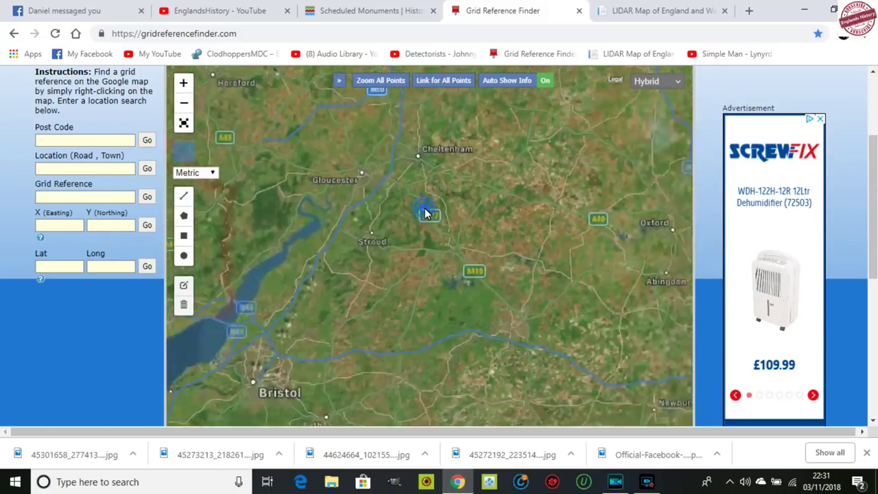
{"action": "double_click", "coordinate": [410, 209]}
{"action": "double_click", "coordinate": [410, 208]}
{"action": "double_click", "coordinate": [410, 210]}
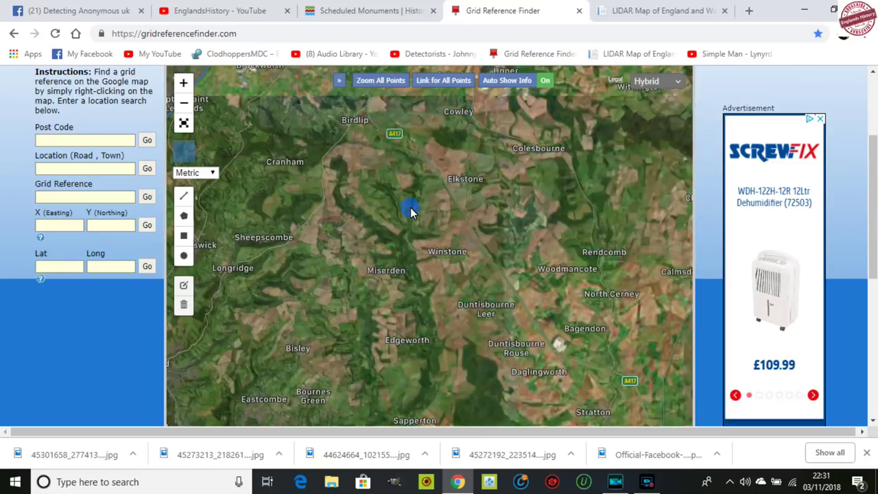
{"action": "left_click_drag", "start_coordinate": [428, 207], "coordinate": [357, 290]}
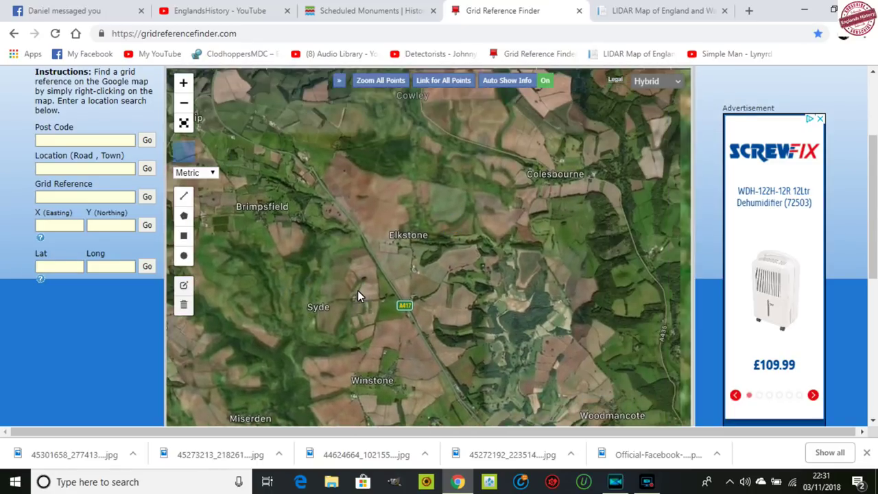
{"action": "left_click_drag", "start_coordinate": [521, 281], "coordinate": [390, 318]}
{"action": "left_click_drag", "start_coordinate": [532, 254], "coordinate": [392, 328]}
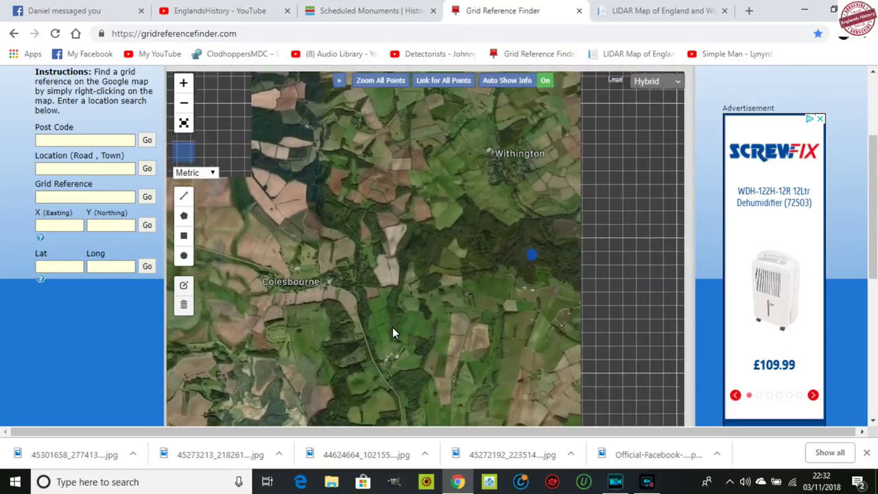
{"action": "left_click_drag", "start_coordinate": [506, 270], "coordinate": [457, 117]}
{"action": "left_click_drag", "start_coordinate": [440, 307], "coordinate": [429, 152]}
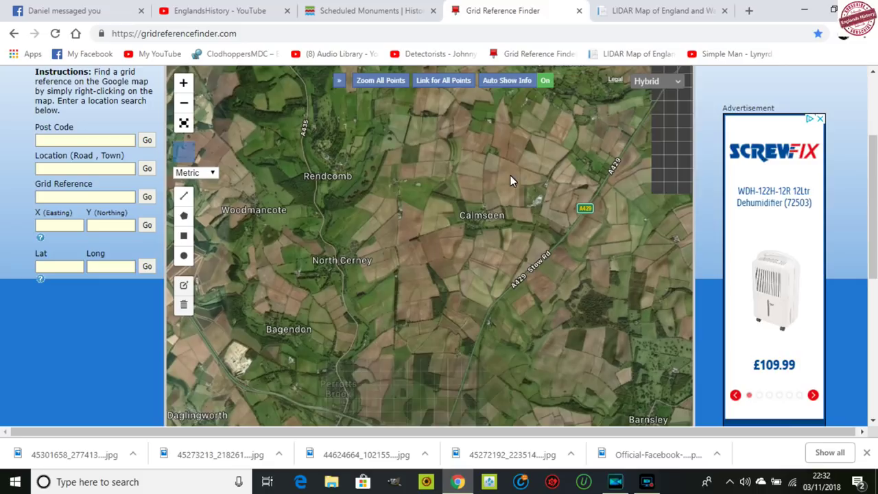
{"action": "scroll", "coordinate": [486, 229], "scroll_direction": "up", "scroll_amount": 1}
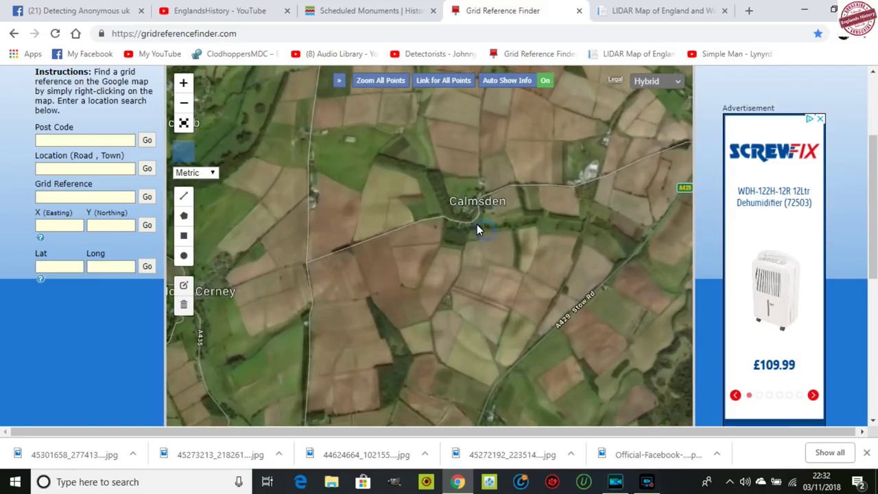
{"action": "right_click", "coordinate": [463, 163]}
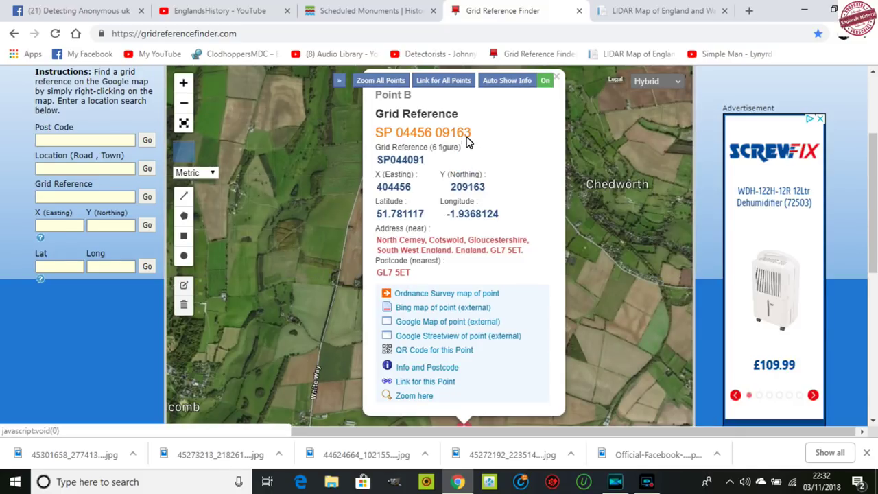
{"action": "left_click_drag", "start_coordinate": [472, 133], "coordinate": [376, 137]}
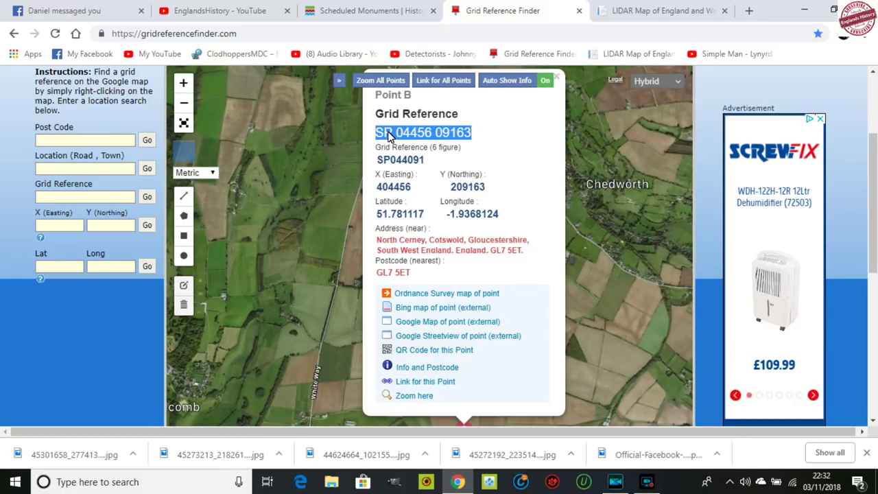
{"action": "right_click", "coordinate": [389, 135]}
{"action": "left_click", "coordinate": [404, 140]}
{"action": "left_click", "coordinate": [652, 10]}
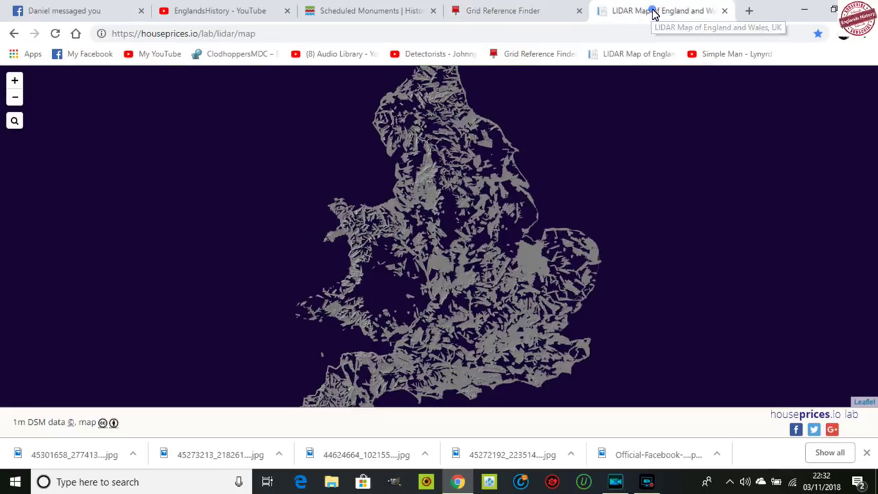
{"action": "left_click", "coordinate": [14, 121]}
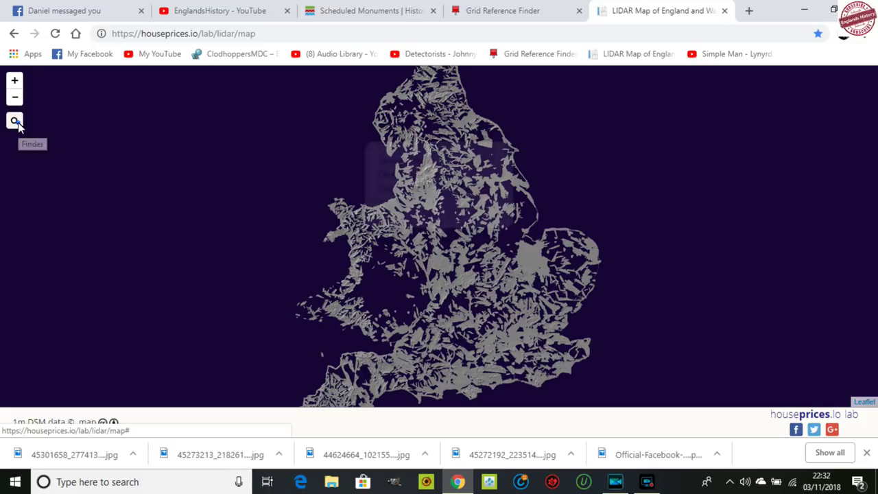
{"action": "left_click", "coordinate": [425, 213]}
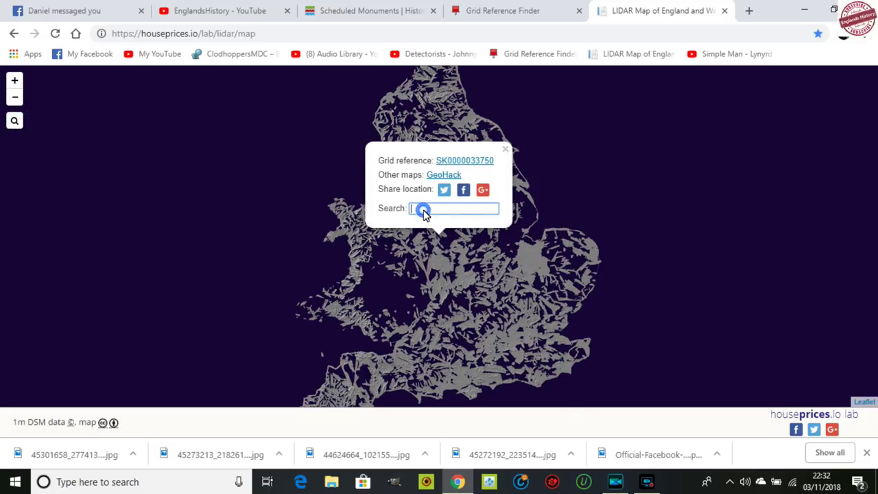
{"action": "right_click", "coordinate": [424, 213]}
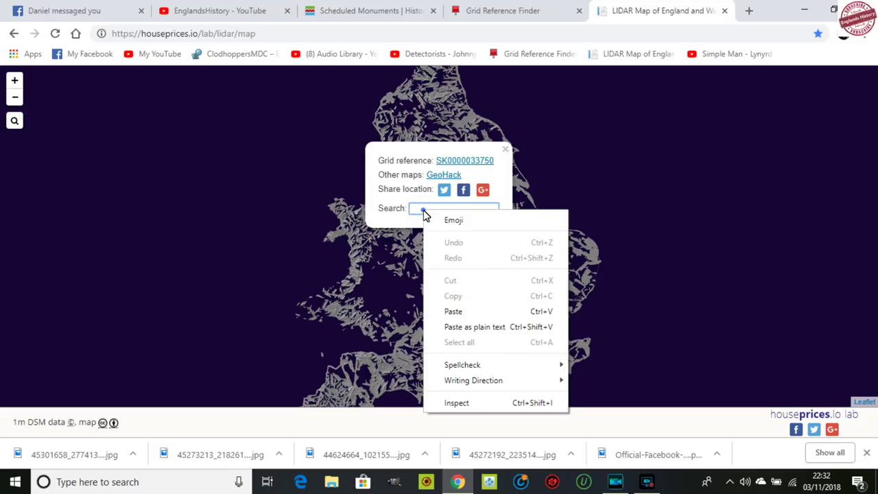
{"action": "left_click", "coordinate": [459, 312]}
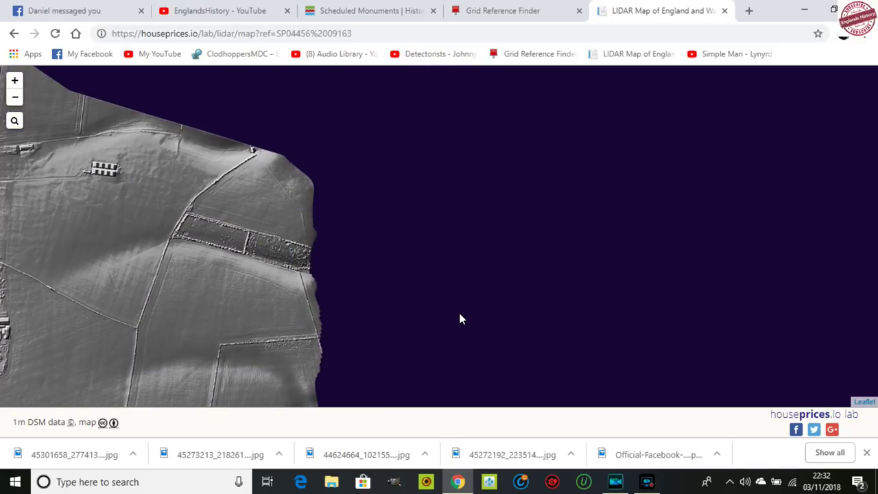
- Inspect the LIDAR coverage west of the searched location, then return to Grid Reference Finder and dismiss the point's details
{"action": "left_click_drag", "start_coordinate": [236, 297], "coordinate": [349, 237]}
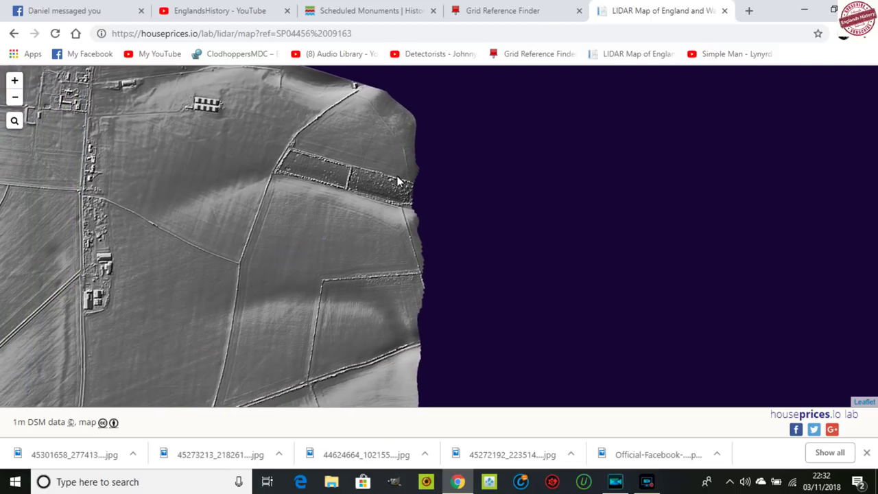
{"action": "left_click", "coordinate": [517, 14]}
{"action": "left_click", "coordinate": [592, 120]}
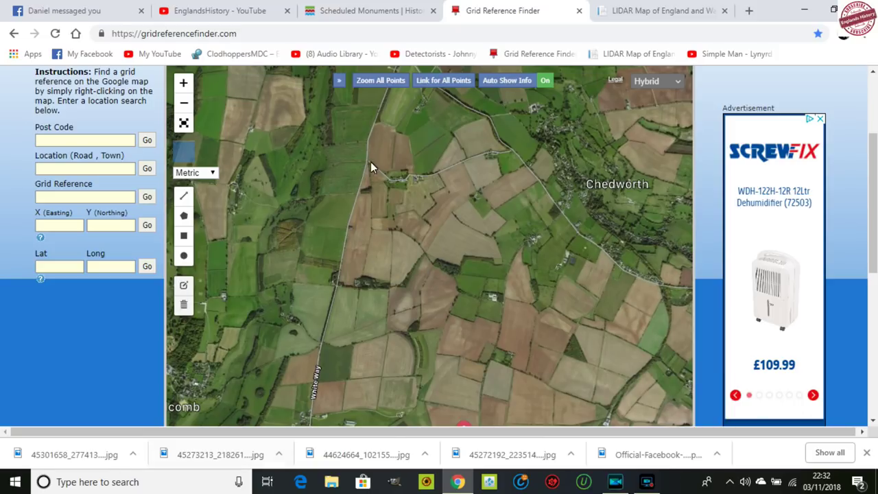
- Switch back to the LIDAR map and examine the circular feature near the northern edge of the coverage, closing any location details that open
{"action": "left_click", "coordinate": [640, 14]}
{"action": "left_click_drag", "start_coordinate": [191, 286], "coordinate": [303, 263]}
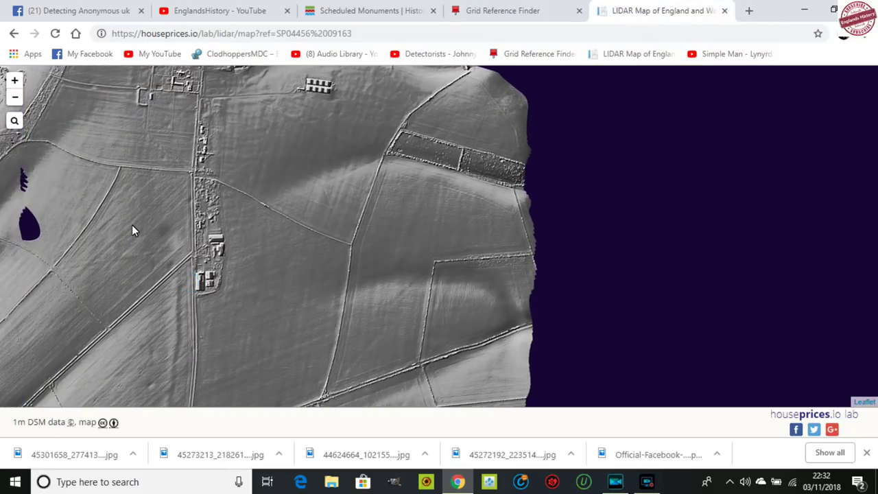
{"action": "left_click", "coordinate": [15, 97]}
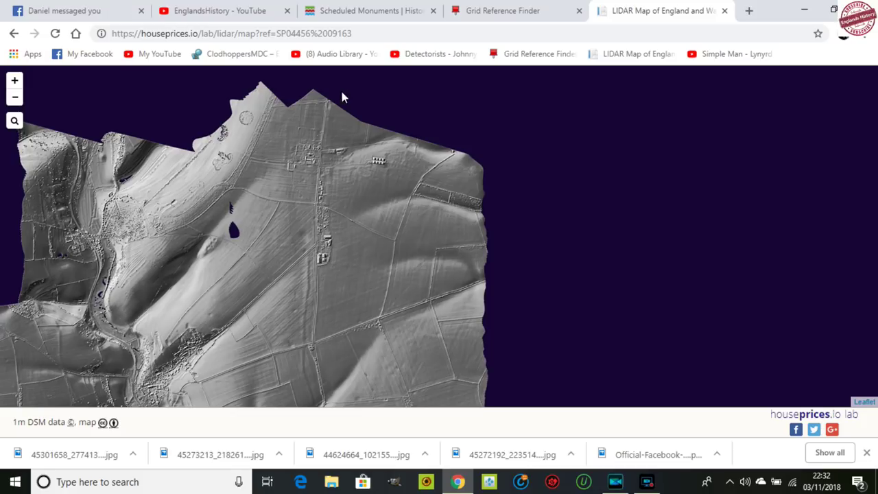
{"action": "left_click_drag", "start_coordinate": [259, 142], "coordinate": [336, 247]}
{"action": "scroll", "coordinate": [336, 247], "scroll_direction": "up", "scroll_amount": 1}
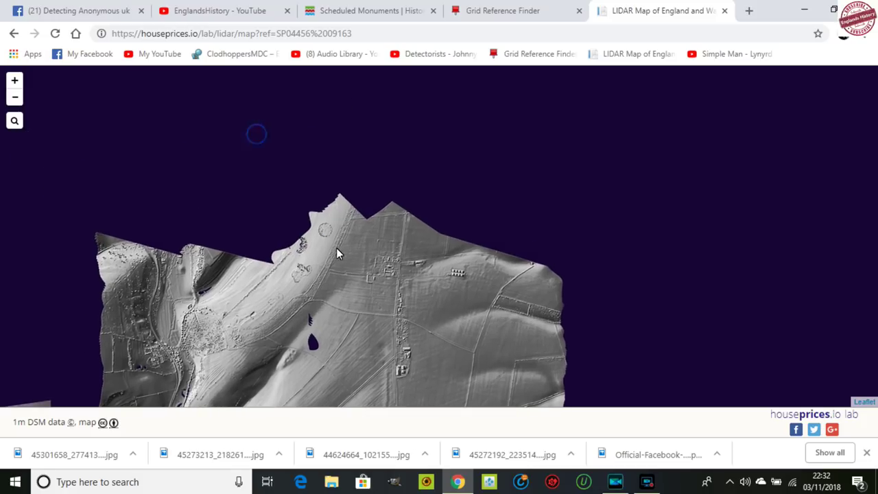
{"action": "left_click", "coordinate": [330, 237]}
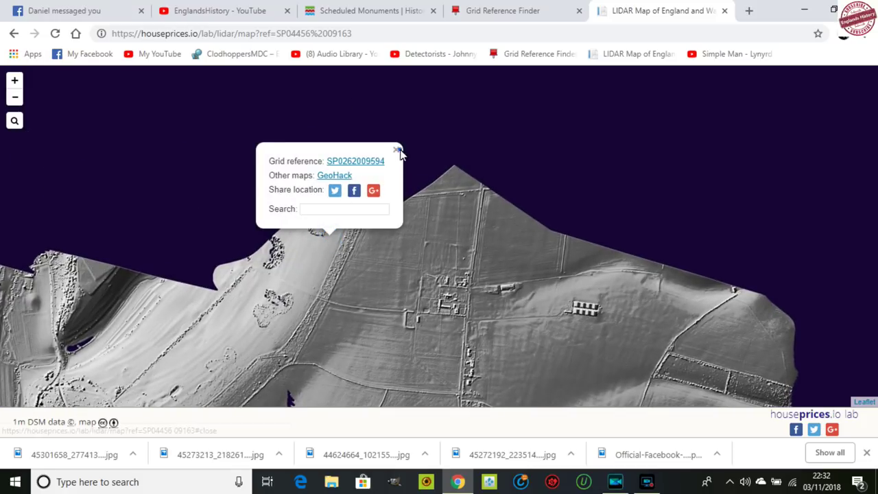
{"action": "left_click", "coordinate": [396, 149]}
{"action": "left_click", "coordinate": [326, 256]}
{"action": "left_click", "coordinate": [327, 259]}
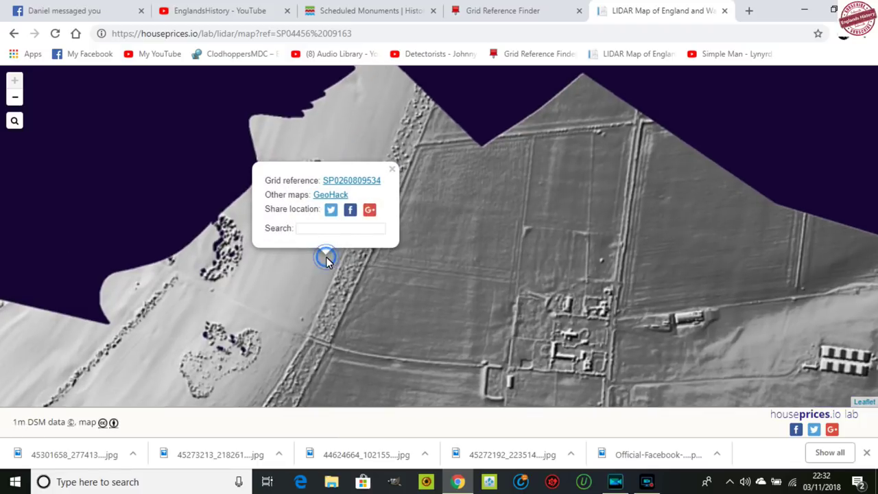
{"action": "left_click", "coordinate": [393, 169]}
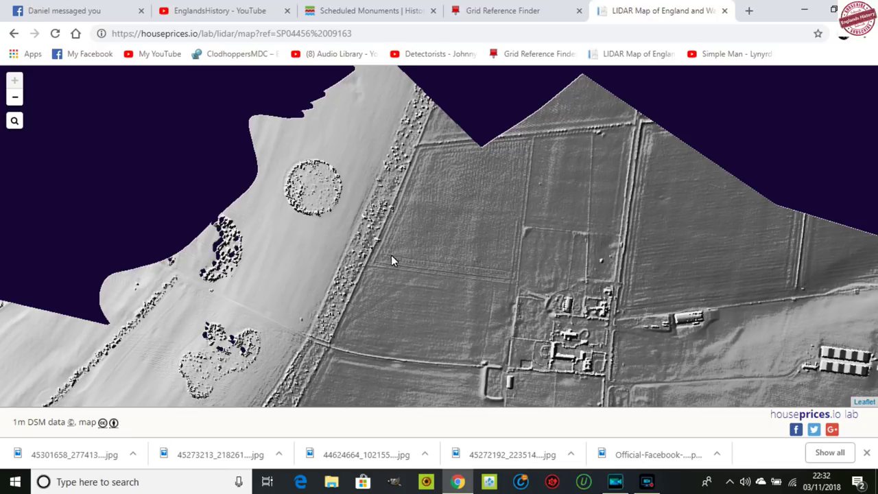
- Examine the LIDAR terrain southwest of the farm buildings, following the fields down to the ridged strips beside the valley road
{"action": "left_click_drag", "start_coordinate": [423, 304], "coordinate": [325, 175]}
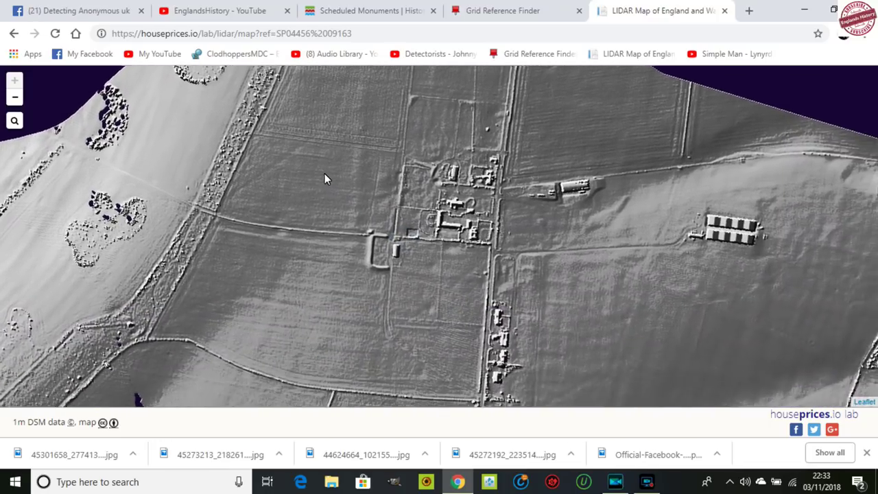
{"action": "left_click_drag", "start_coordinate": [494, 278], "coordinate": [455, 204]}
{"action": "left_click_drag", "start_coordinate": [715, 293], "coordinate": [602, 207]}
{"action": "left_click_drag", "start_coordinate": [499, 248], "coordinate": [564, 147]}
{"action": "left_click_drag", "start_coordinate": [443, 273], "coordinate": [517, 129]}
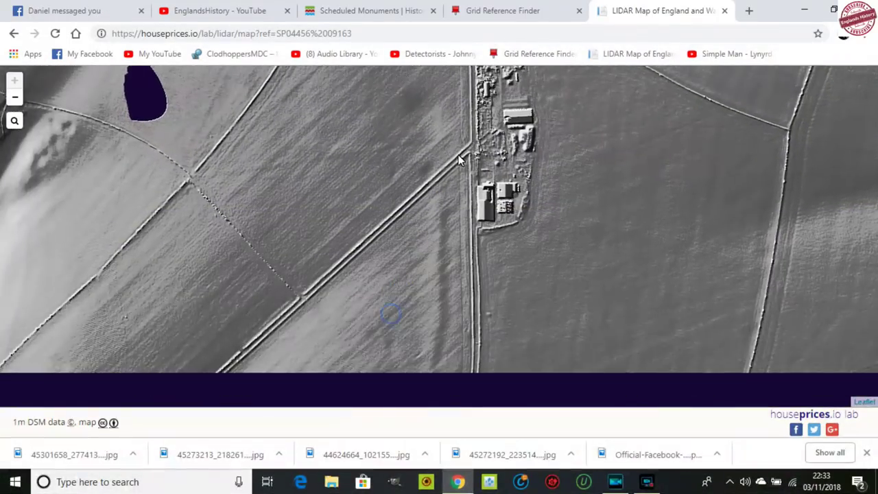
{"action": "left_click_drag", "start_coordinate": [498, 178], "coordinate": [590, 196]}
{"action": "left_click_drag", "start_coordinate": [187, 193], "coordinate": [336, 196]}
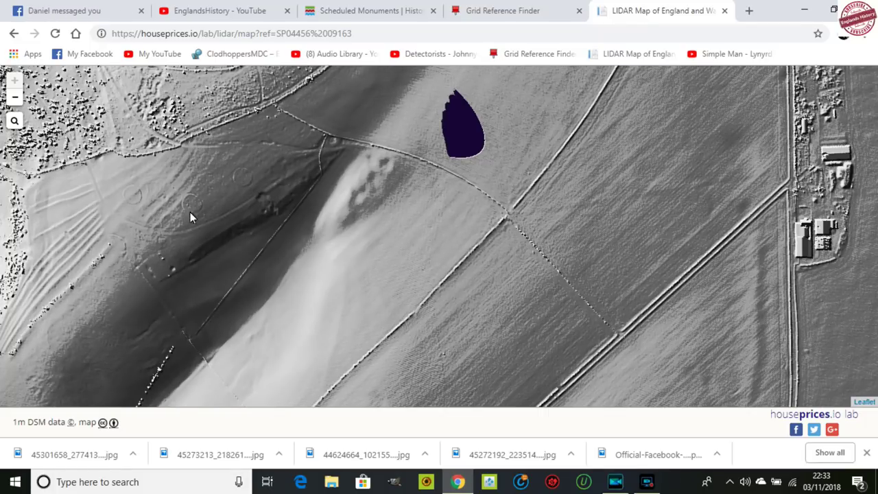
{"action": "left_click_drag", "start_coordinate": [494, 288], "coordinate": [480, 201]}
{"action": "left_click_drag", "start_coordinate": [374, 326], "coordinate": [382, 188]}
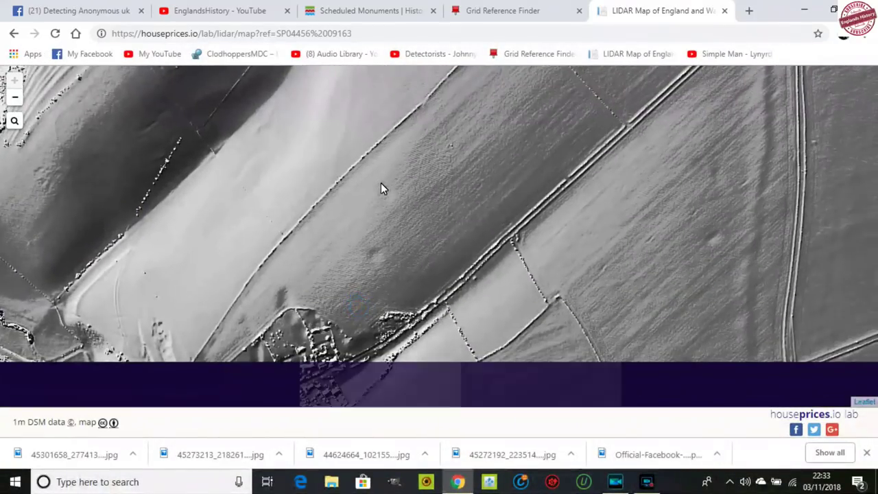
{"action": "left_click_drag", "start_coordinate": [491, 328], "coordinate": [466, 315]}
{"action": "left_click_drag", "start_coordinate": [517, 262], "coordinate": [476, 225]}
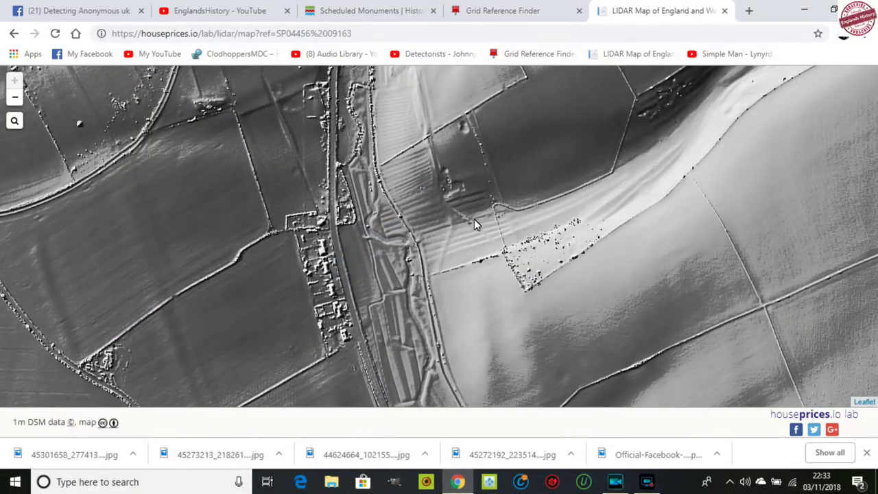
{"action": "right_click", "coordinate": [419, 197]}
{"action": "left_click", "coordinate": [415, 198]}
{"action": "left_click_drag", "start_coordinate": [473, 127], "coordinate": [420, 130]}
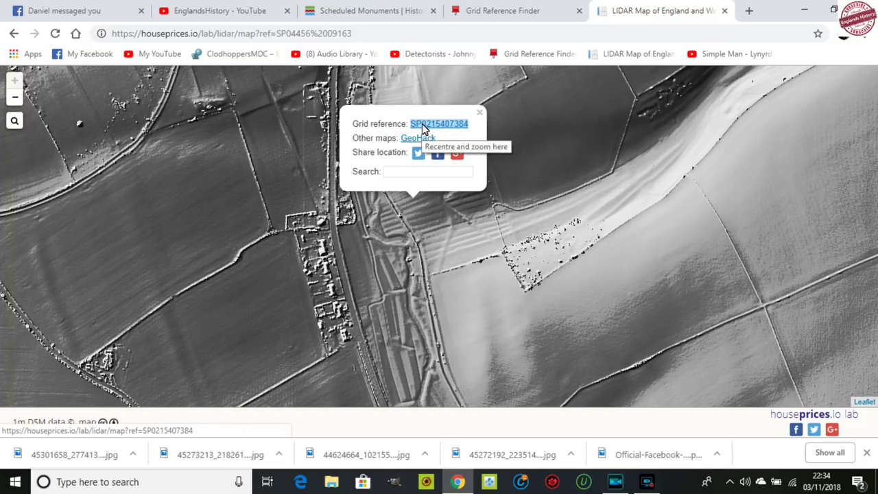
{"action": "right_click", "coordinate": [422, 127]}
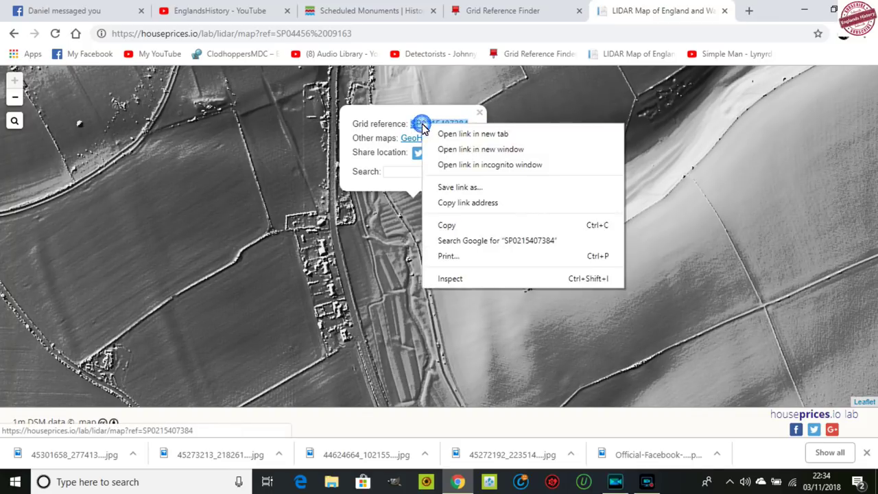
{"action": "left_click", "coordinate": [444, 227]}
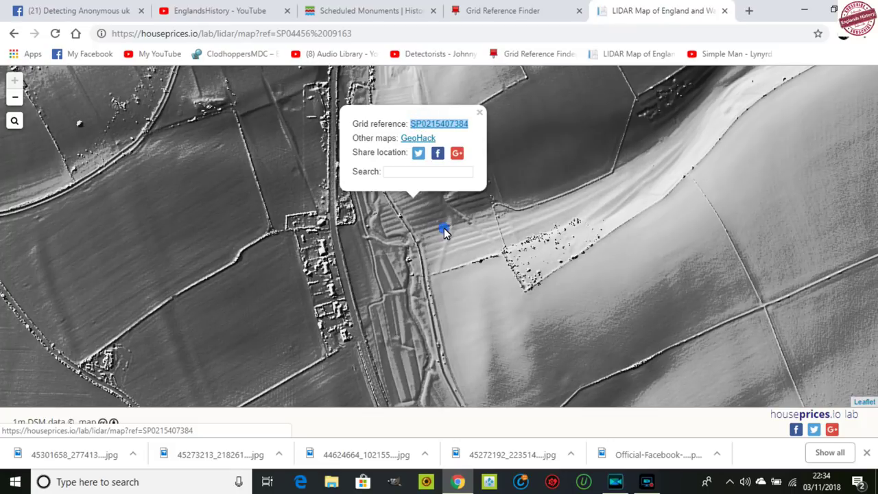
{"action": "left_click", "coordinate": [507, 12]}
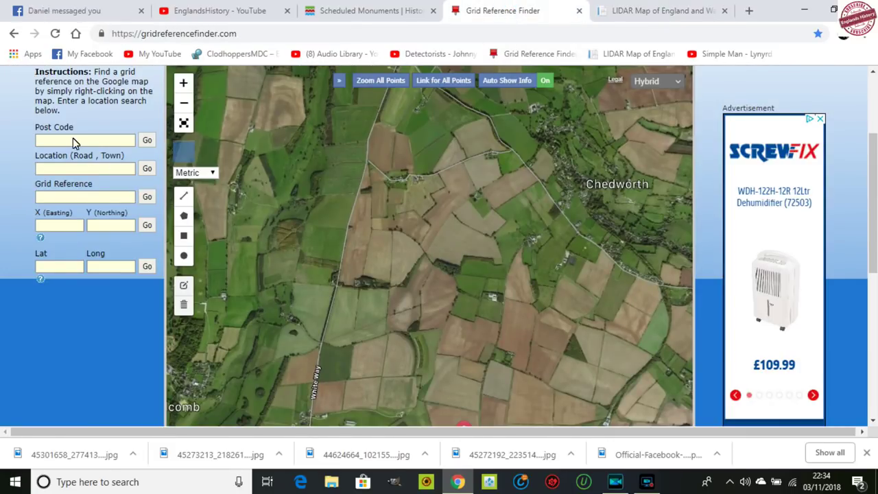
{"action": "left_click", "coordinate": [57, 199]}
{"action": "right_click", "coordinate": [57, 199]}
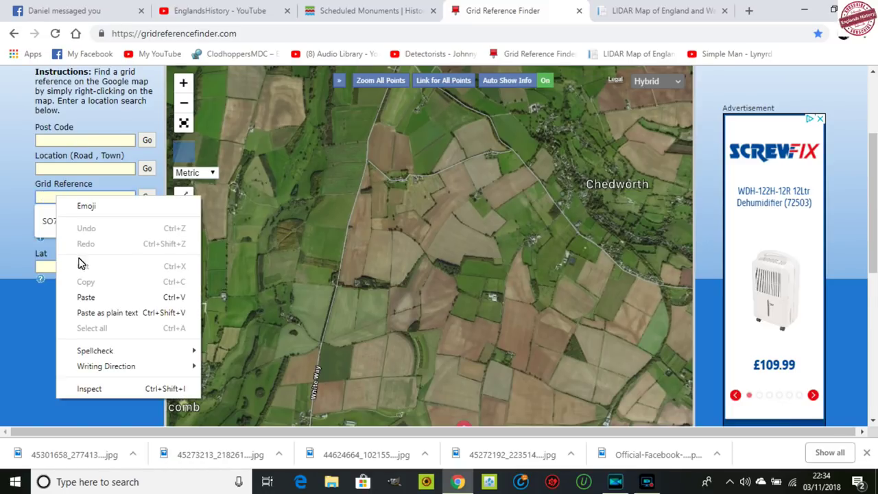
{"action": "left_click", "coordinate": [86, 297]}
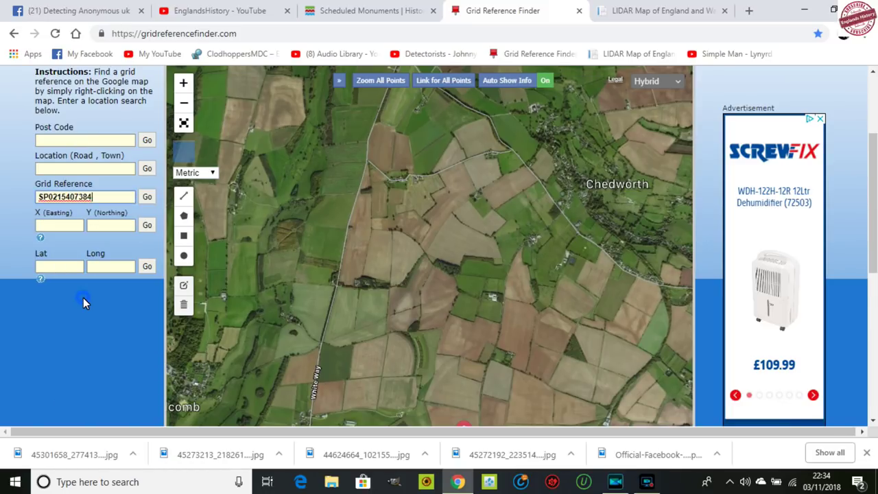
{"action": "left_click", "coordinate": [150, 198]}
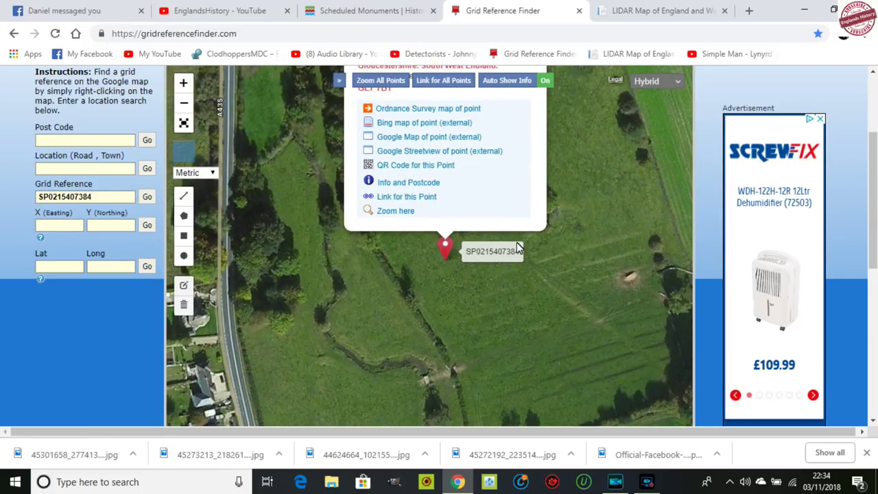
{"action": "left_click", "coordinate": [593, 181]}
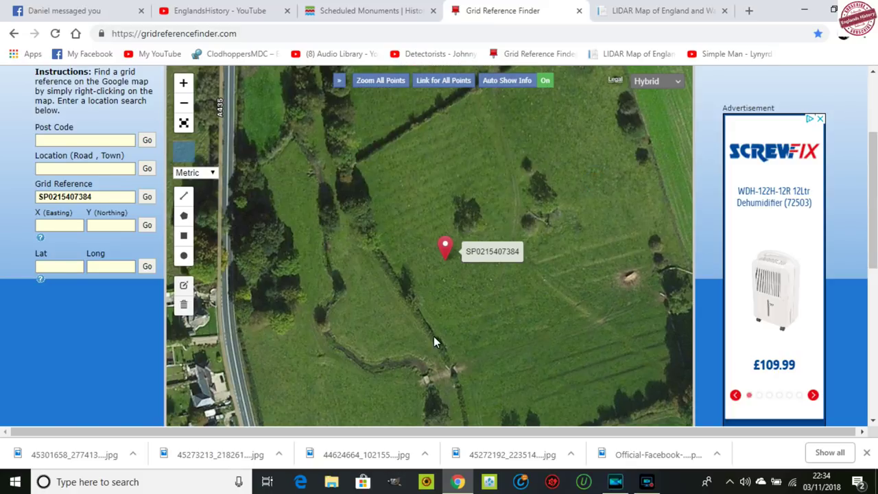
{"action": "left_click", "coordinate": [188, 105]}
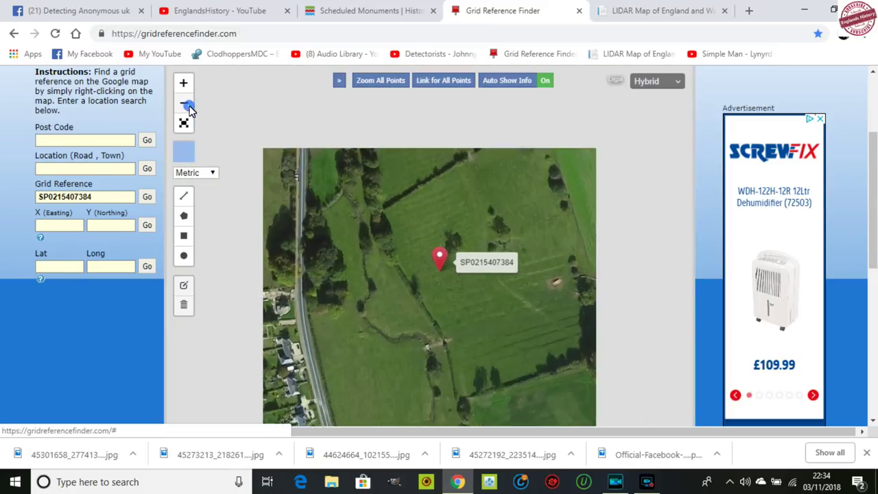
{"action": "left_click", "coordinate": [184, 103]}
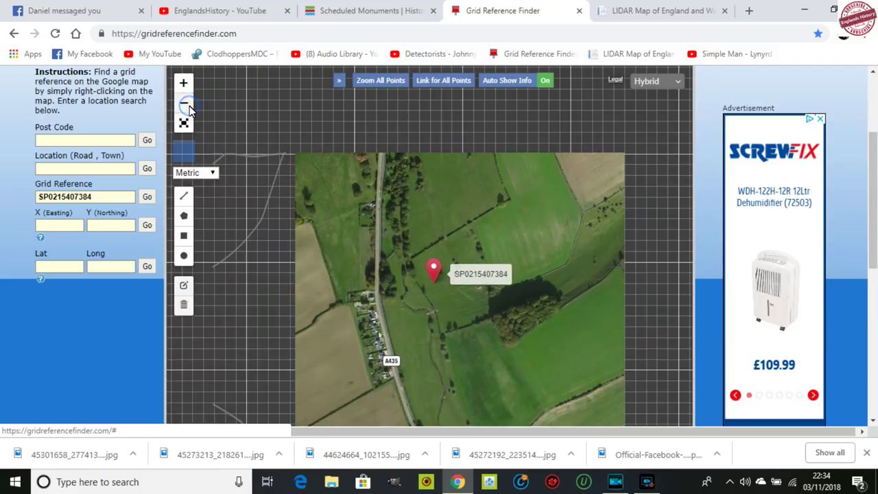
{"action": "left_click", "coordinate": [189, 105]}
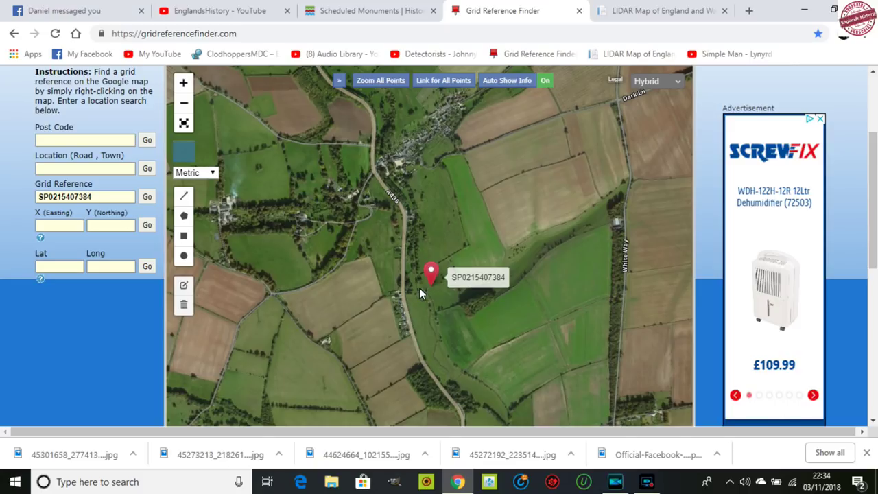
{"action": "left_click_drag", "start_coordinate": [449, 341], "coordinate": [416, 203]}
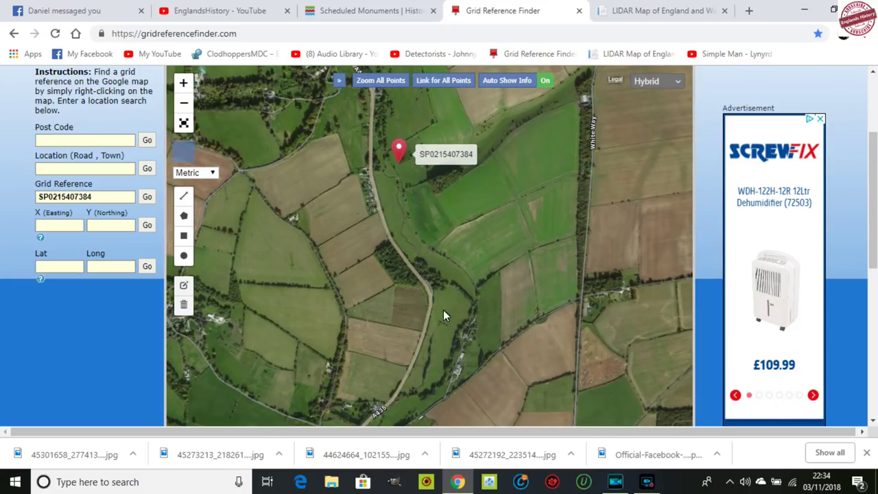
{"action": "left_click_drag", "start_coordinate": [383, 197], "coordinate": [408, 349]}
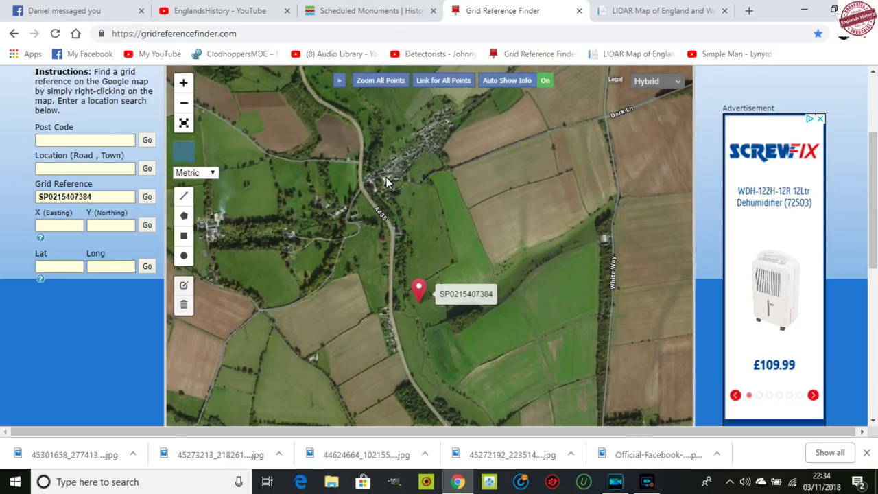
{"action": "scroll", "coordinate": [402, 241], "scroll_direction": "up", "scroll_amount": 1}
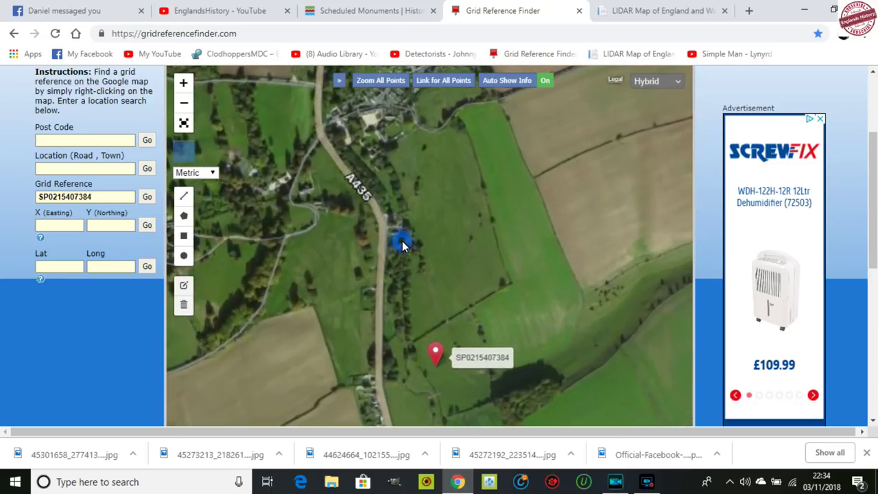
{"action": "left_click_drag", "start_coordinate": [456, 320], "coordinate": [460, 238]}
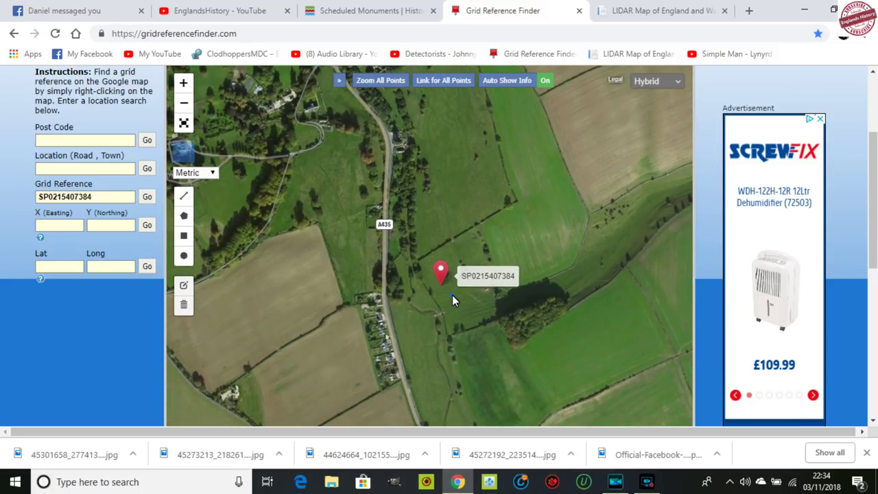
{"action": "scroll", "coordinate": [452, 295], "scroll_direction": "up", "scroll_amount": 1}
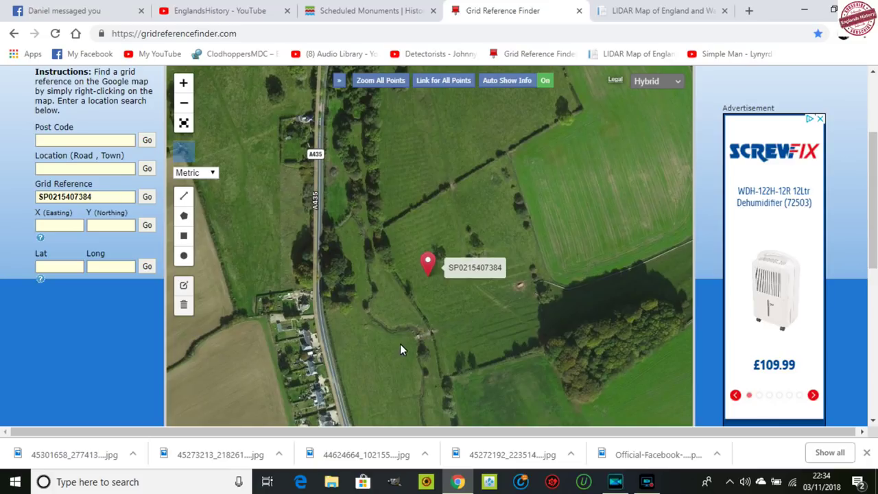
{"action": "mouse_move", "coordinate": [408, 170]}
{"action": "left_mouse_down"}
{"action": "mouse_move", "coordinate": [402, 341]}
{"action": "mouse_move", "coordinate": [408, 334]}
{"action": "left_mouse_up"}
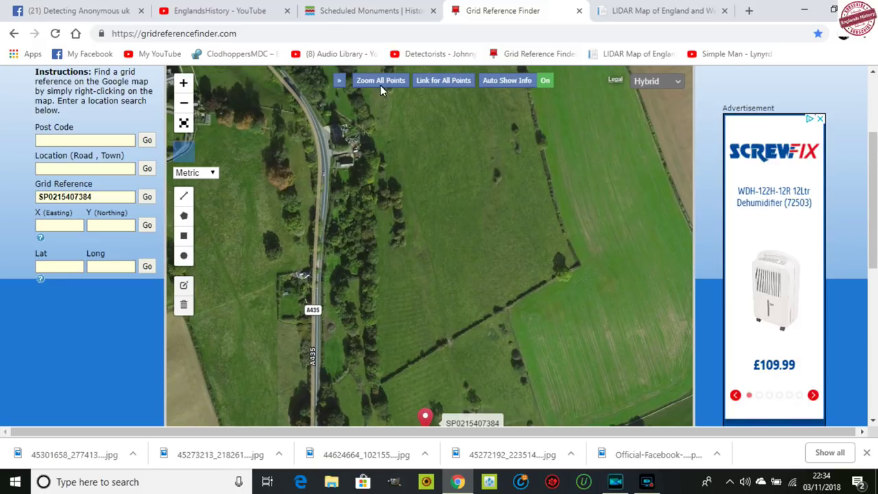
{"action": "left_click", "coordinate": [184, 103]}
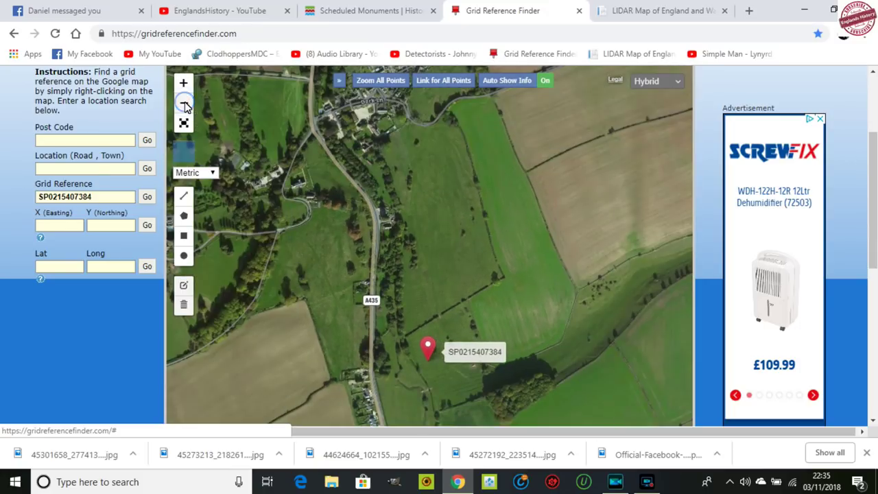
{"action": "left_click", "coordinate": [184, 103]}
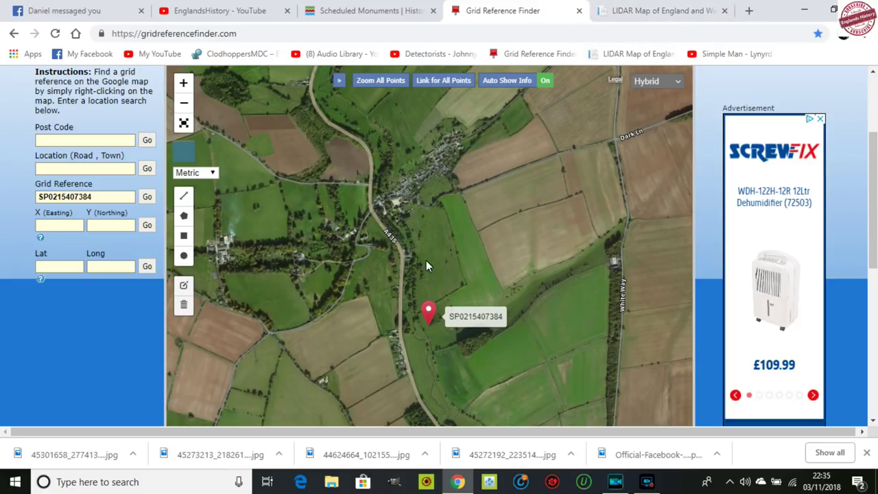
{"action": "left_click", "coordinate": [183, 102]}
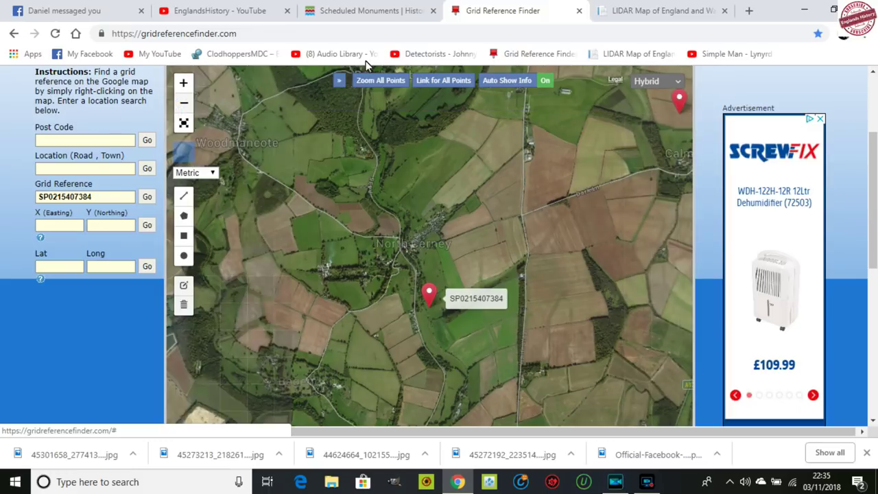